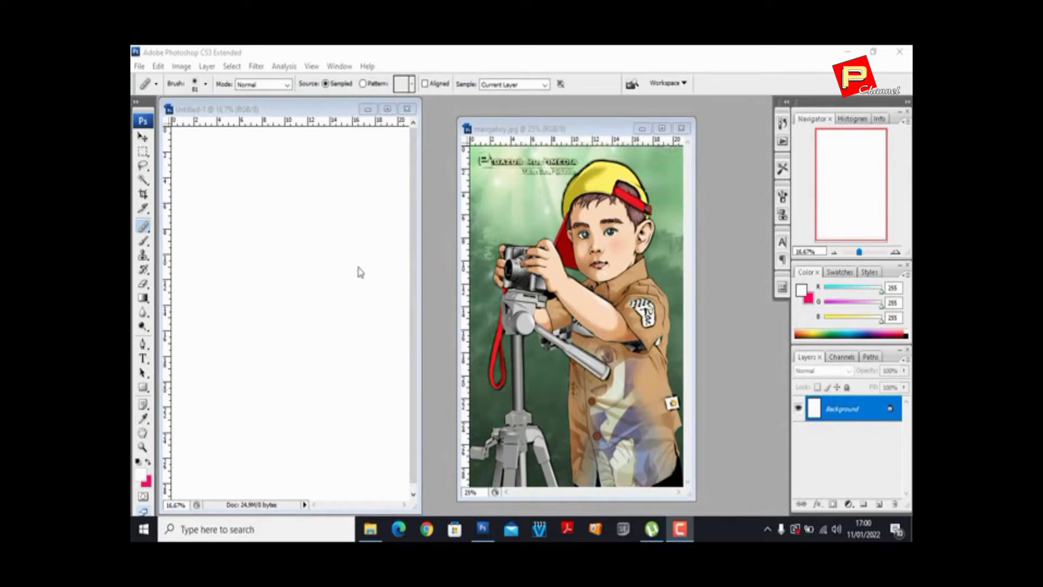
Look through the available commands from File across to Window.
left_click(139, 66)
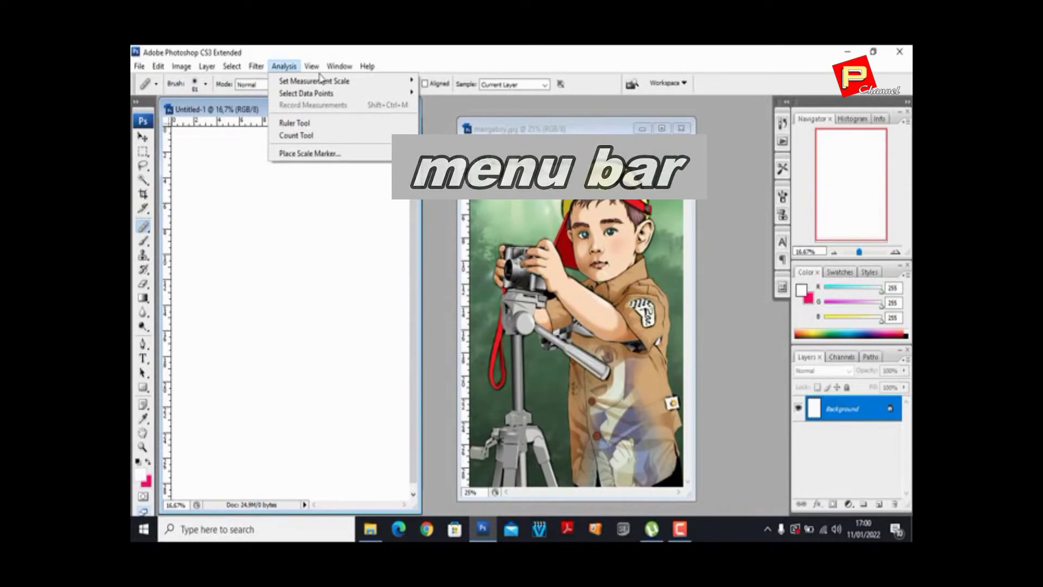
mouse_move(342, 76)
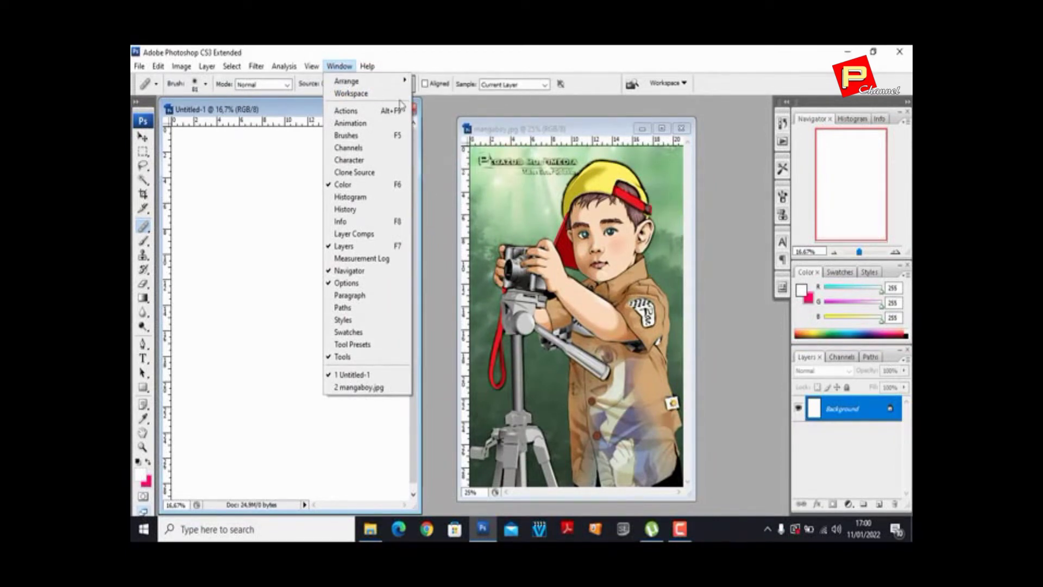
left_click(584, 93)
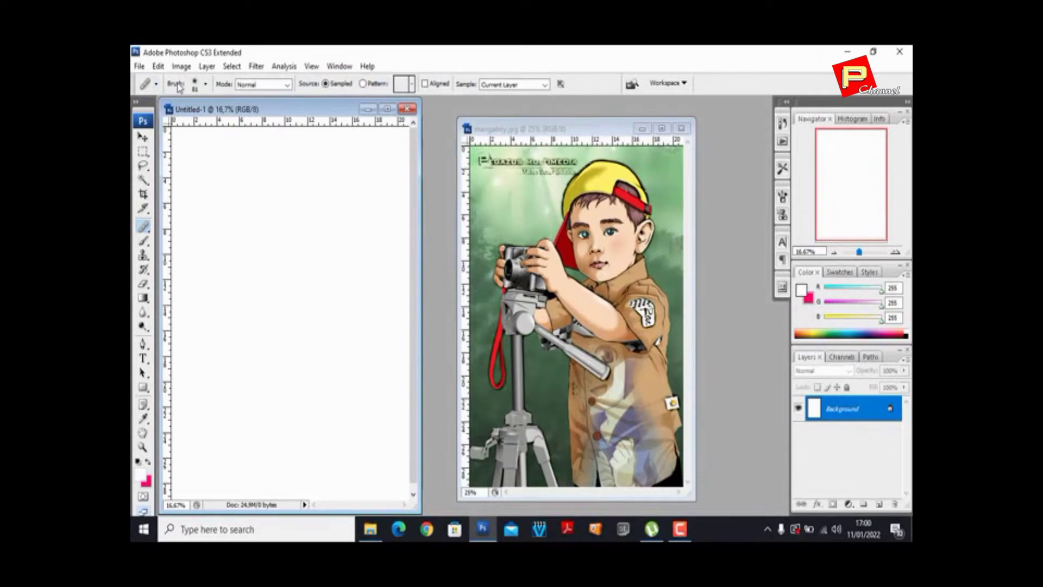
Try the Move, Rectangular Marquee, Lasso and Magic Wand tools, viewing the marquee and wand variants.
left_click(143, 136)
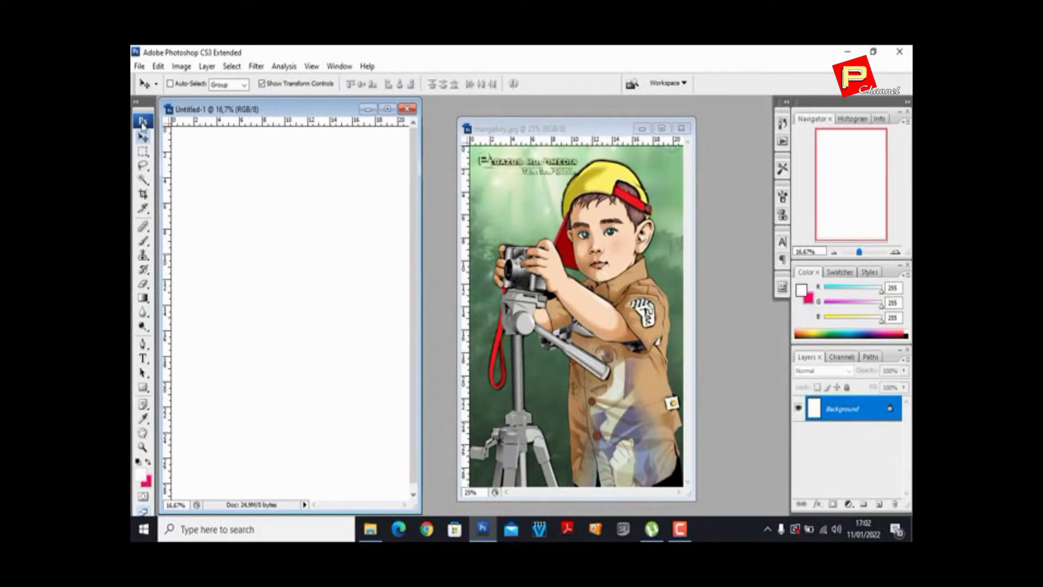
left_click(145, 153)
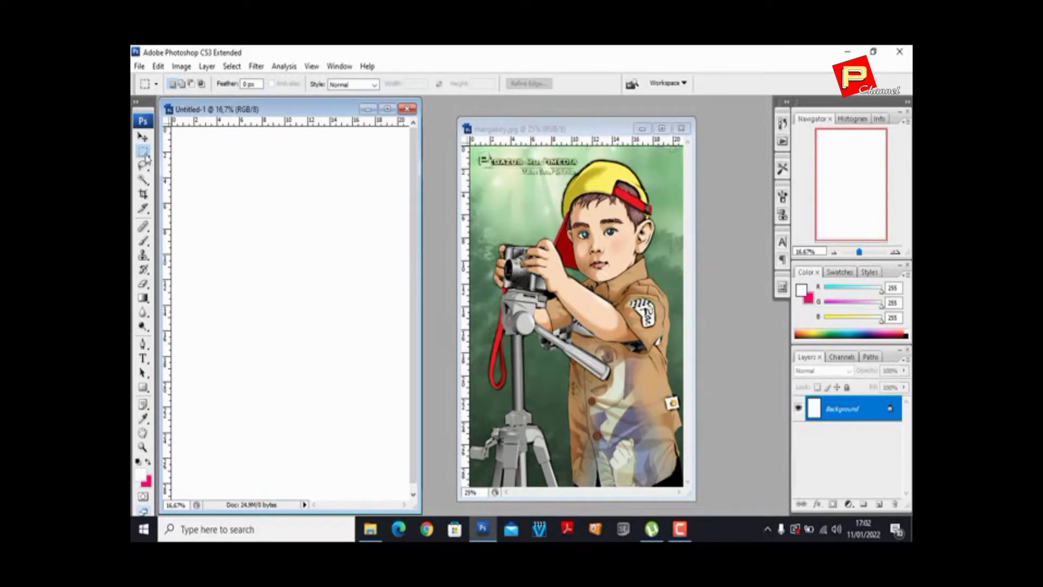
left_click(145, 156)
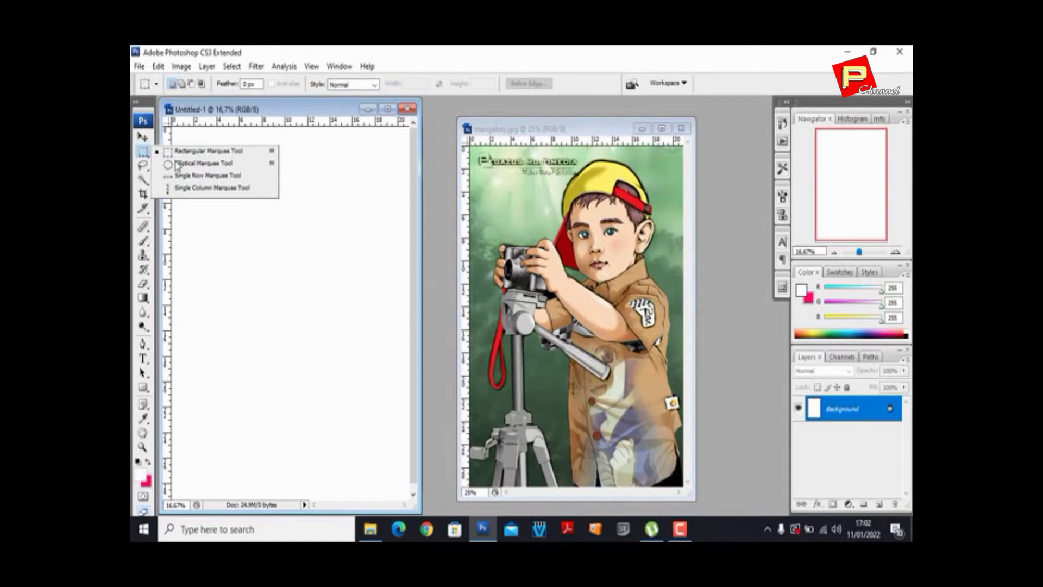
left_click(143, 168)
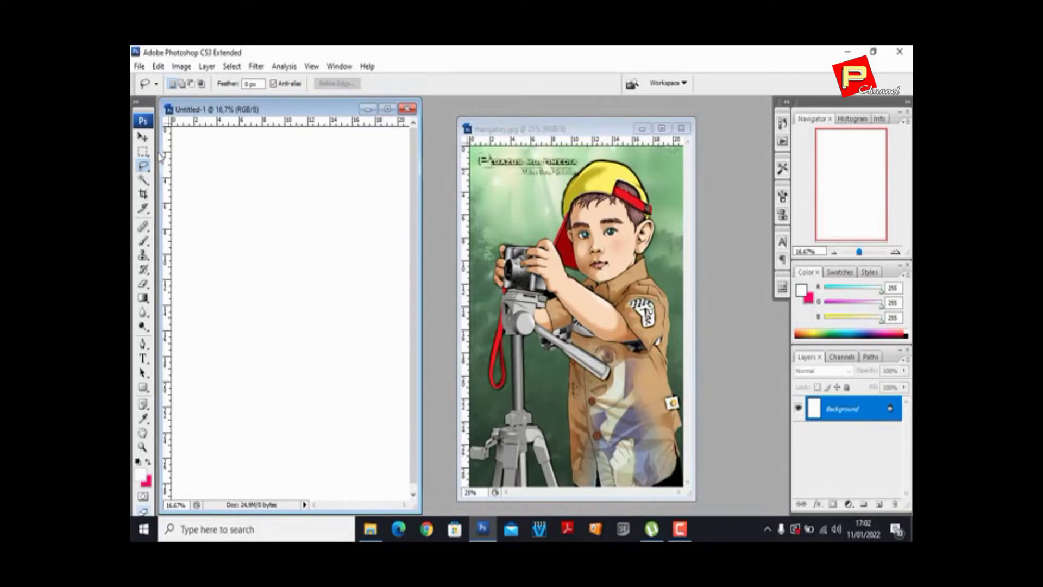
left_click(144, 180)
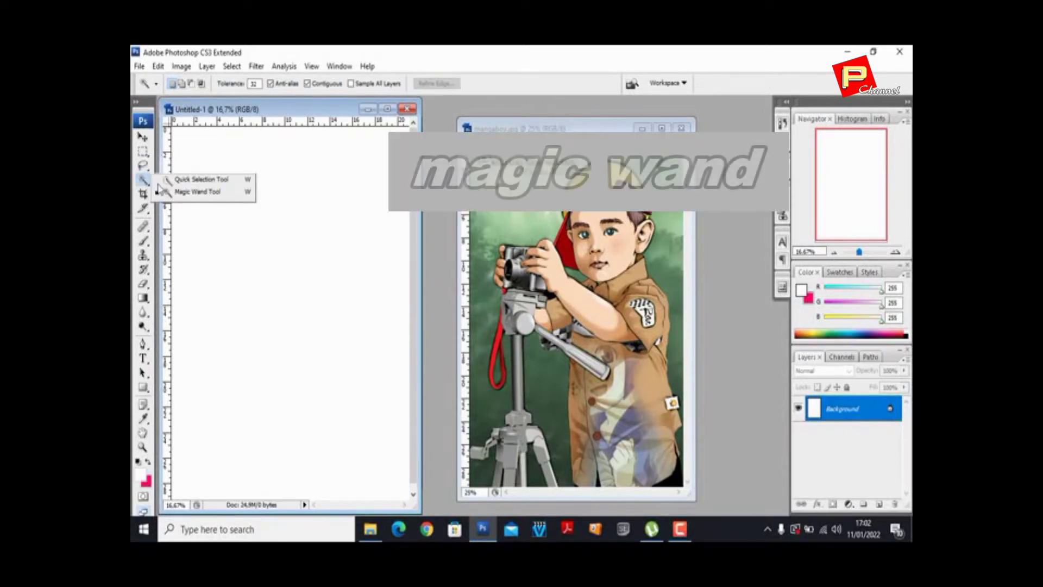
left_click(143, 183)
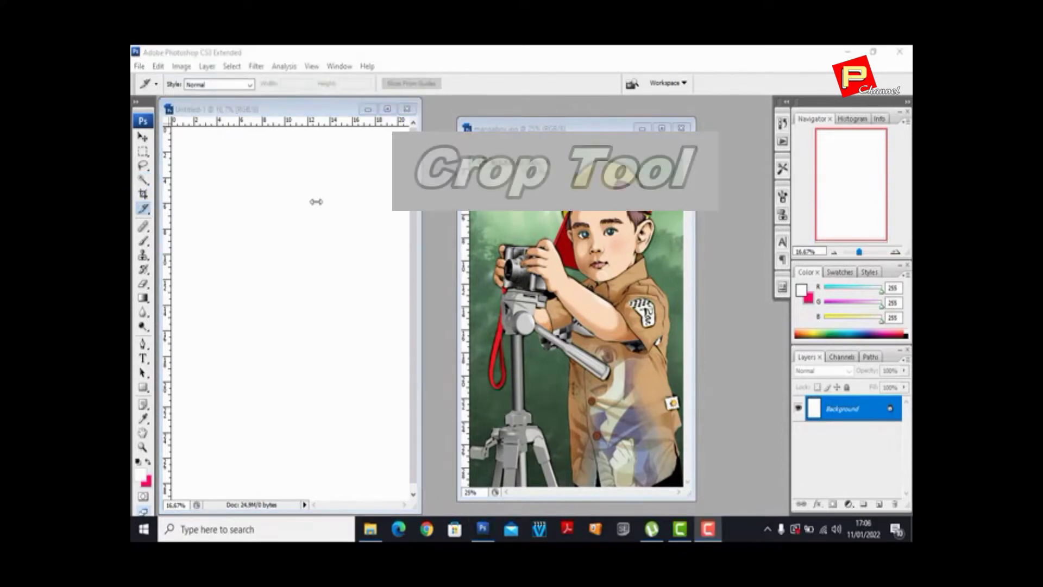
Activate the Crop tool and the Slice tool to examine their options.
left_click(144, 195)
left_click(145, 195)
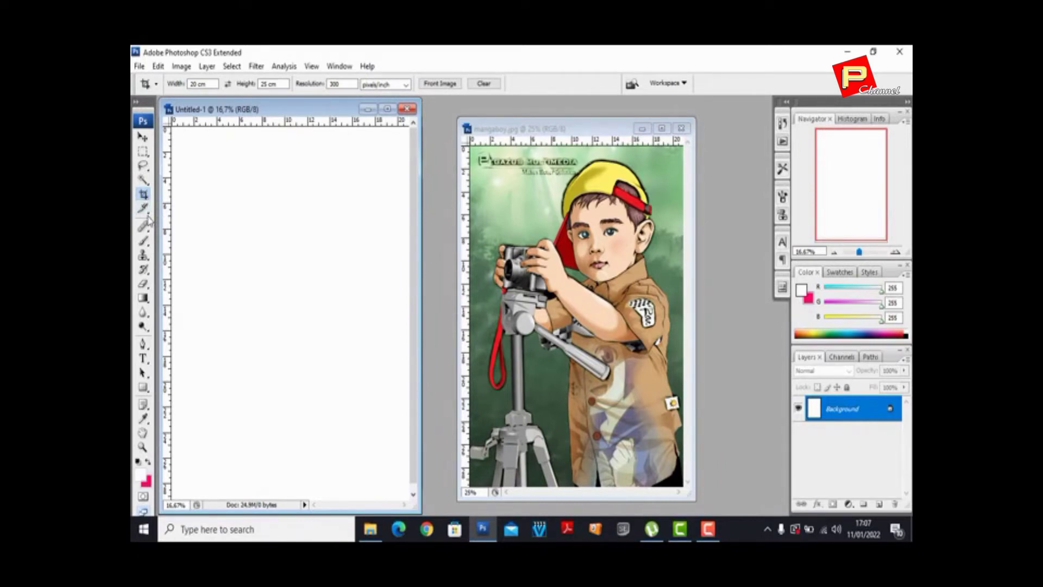
left_click(144, 211)
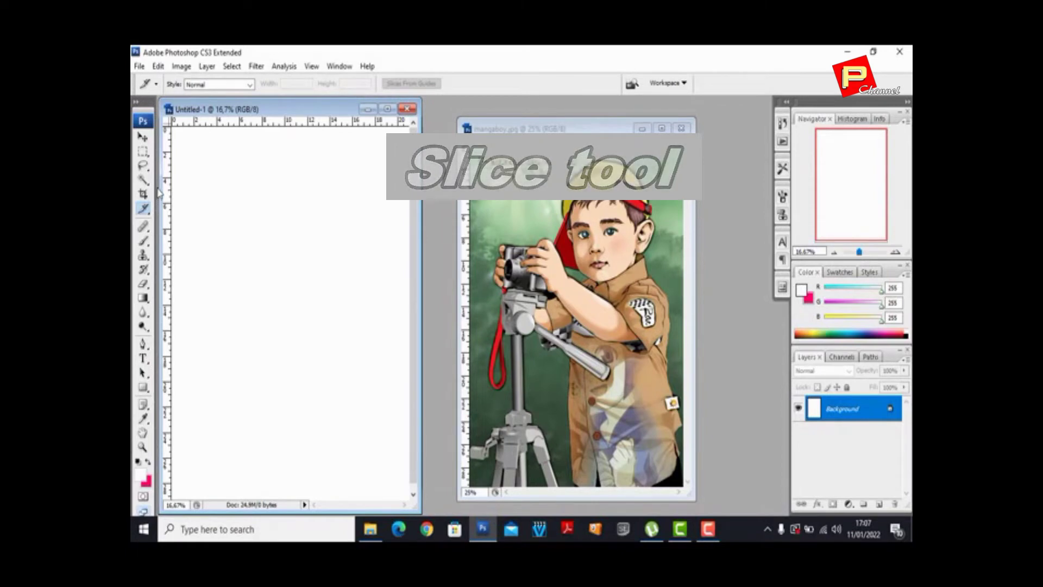
Examine the Healing Brush, Brush, Clone Stamp and History Brush tools along with their variants.
left_click(146, 230)
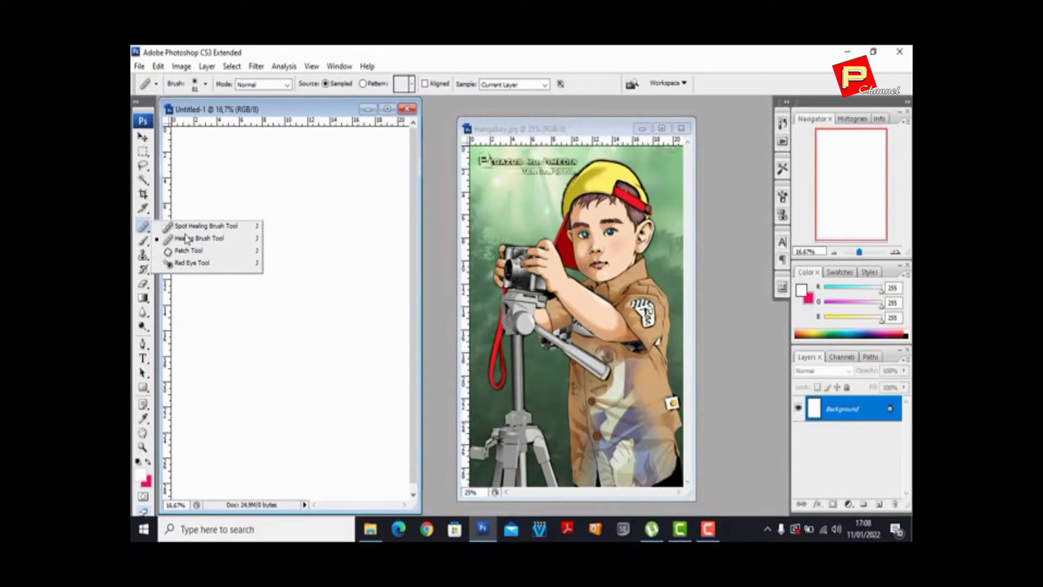
left_click(144, 227)
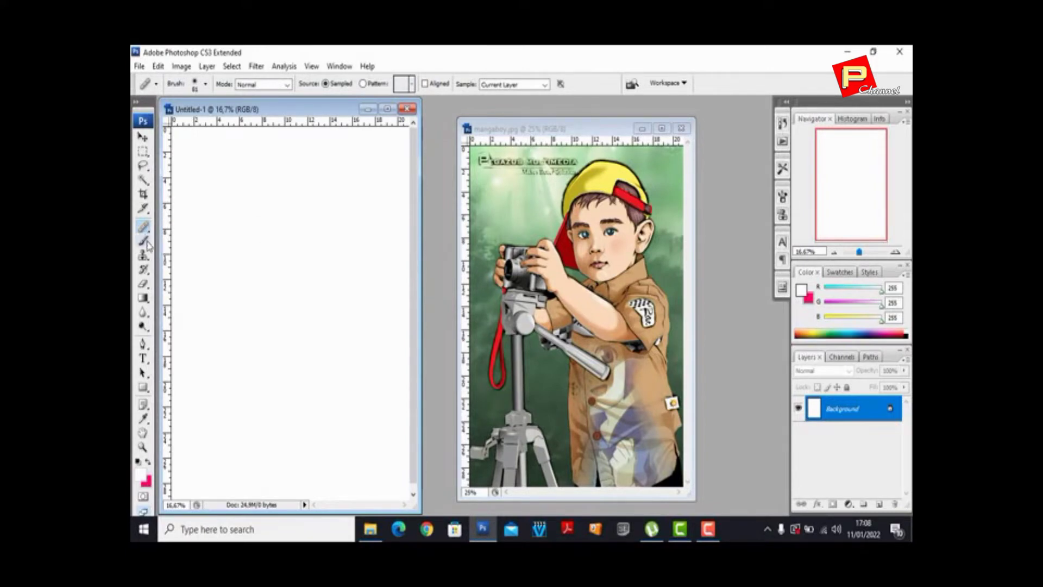
left_click(147, 245)
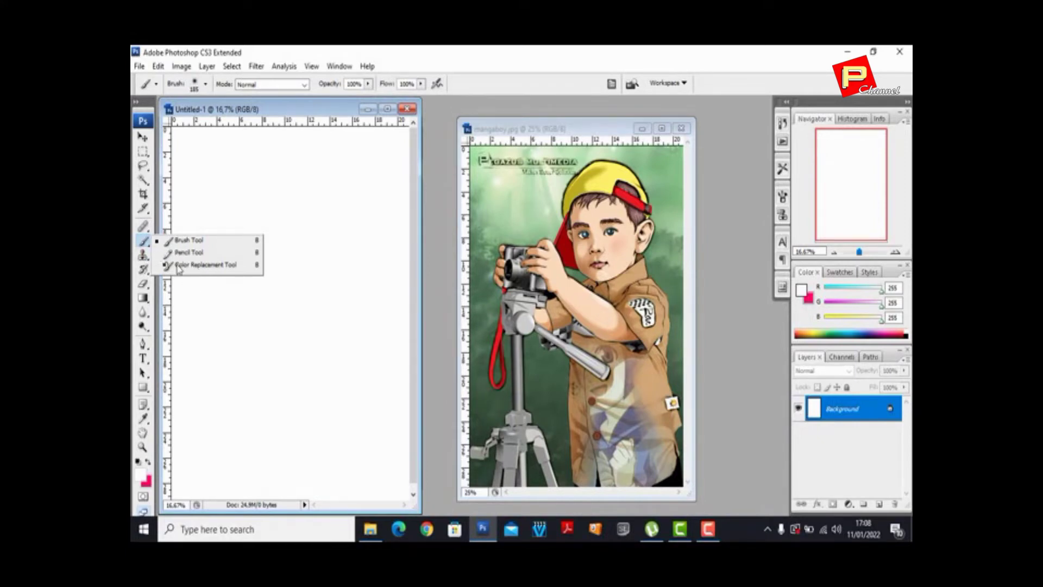
left_click(143, 255)
left_click(144, 257)
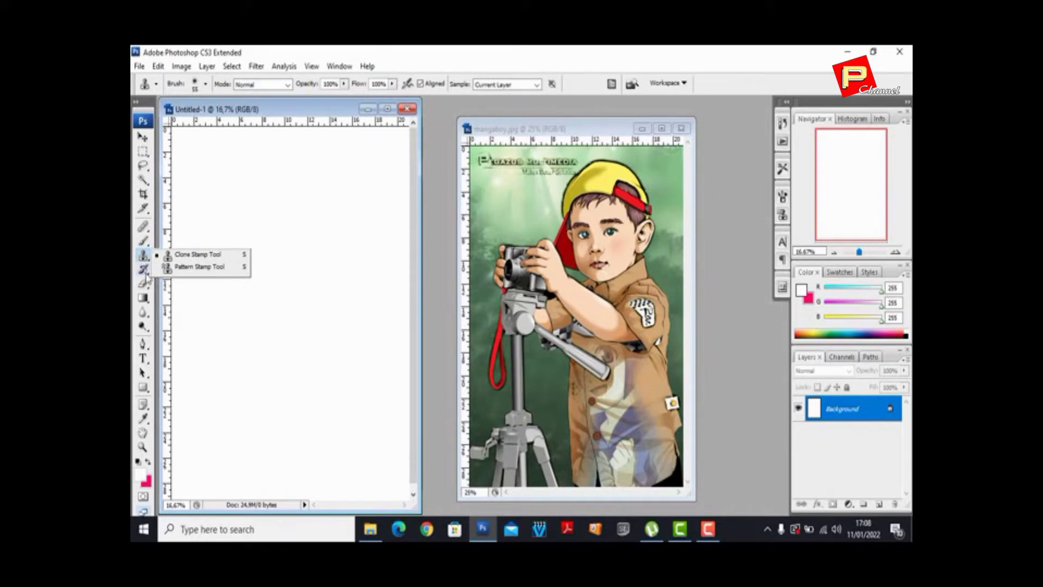
left_click(146, 273)
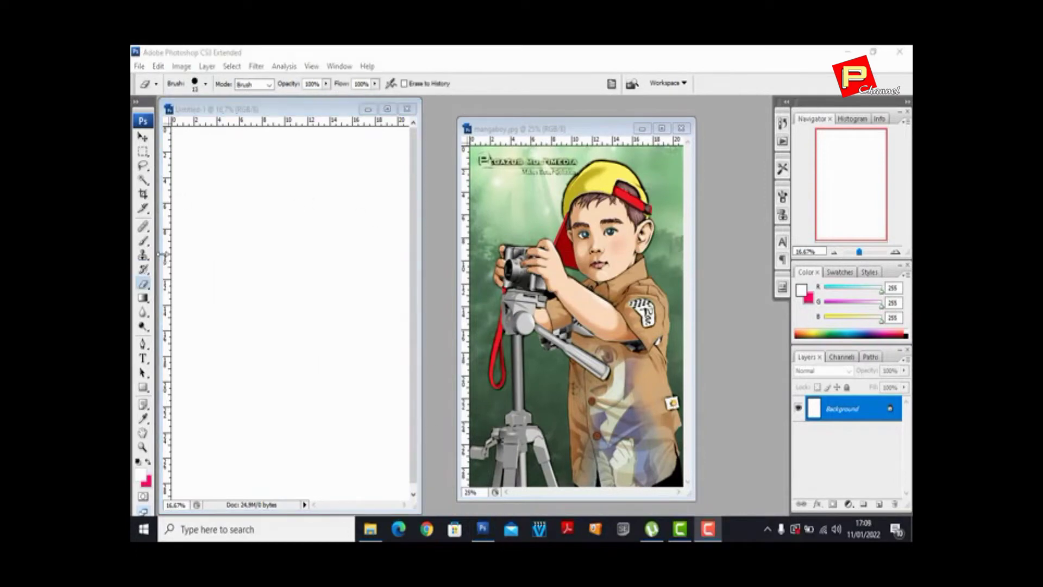
Examine the Eraser, Gradient, Blur and Dodge tools, including the blur and dodge variants.
left_click(145, 286)
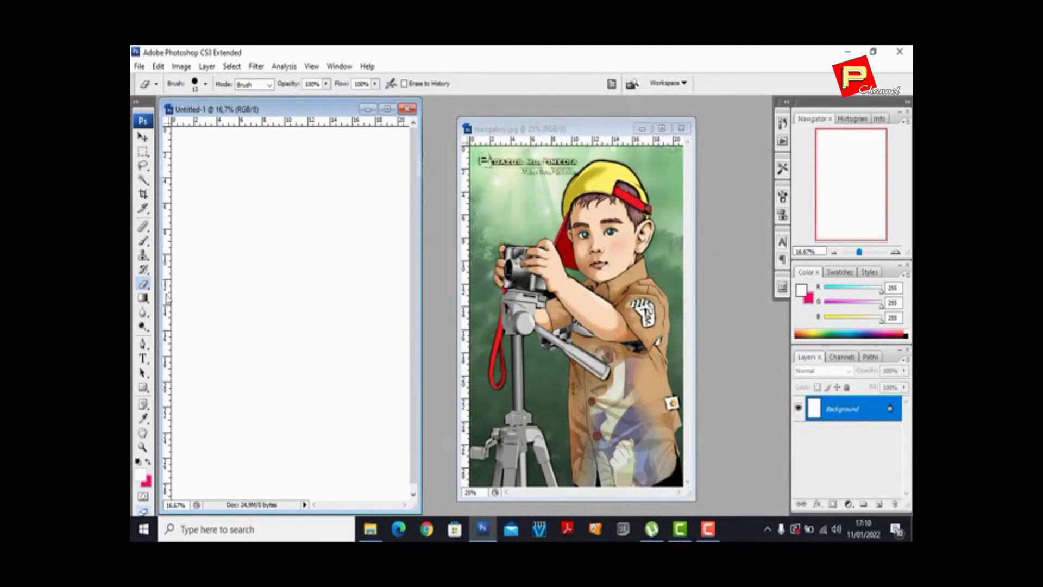
left_click(144, 300)
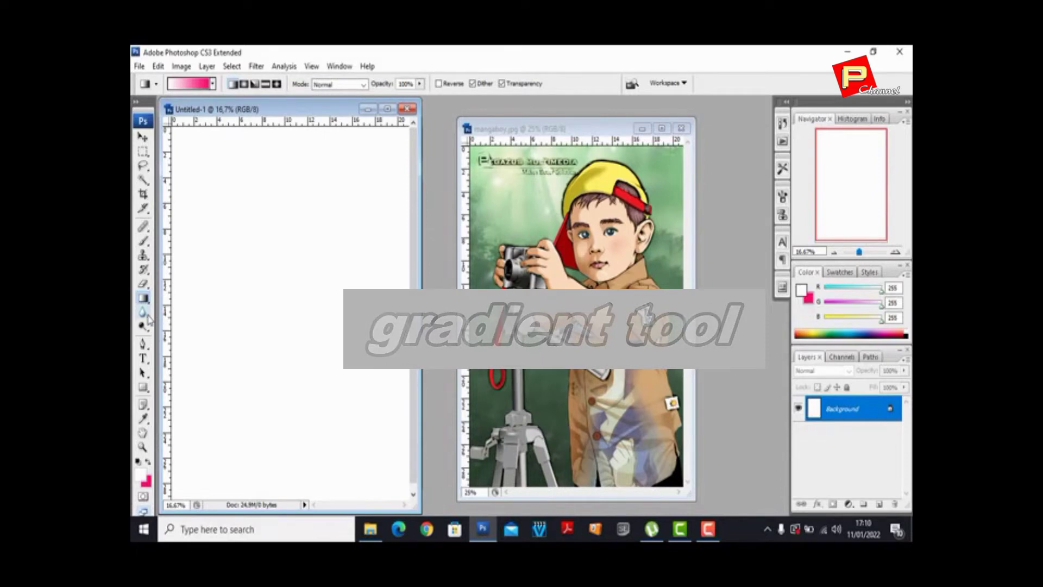
left_click(149, 319)
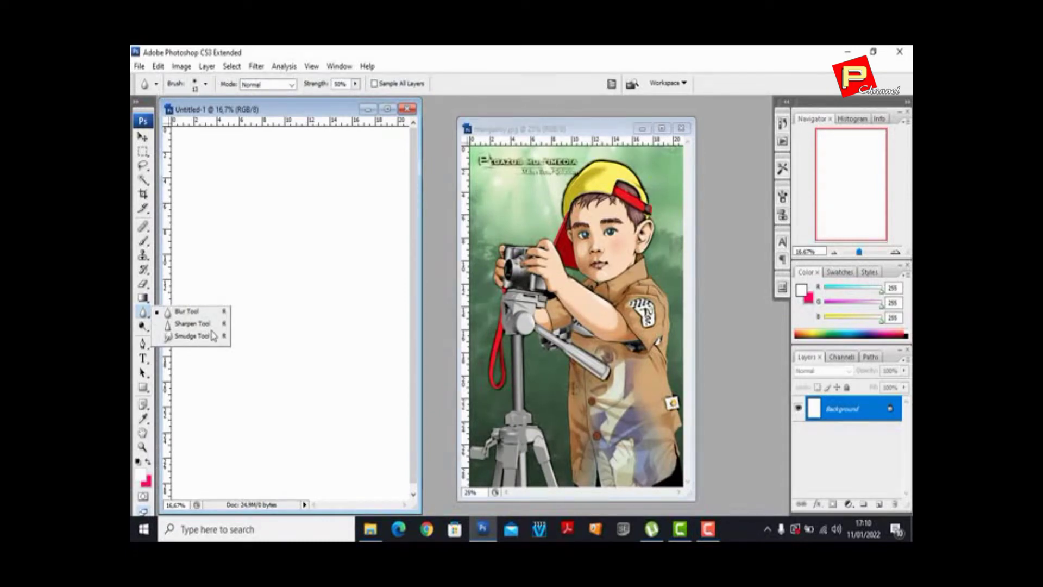
left_click(144, 331)
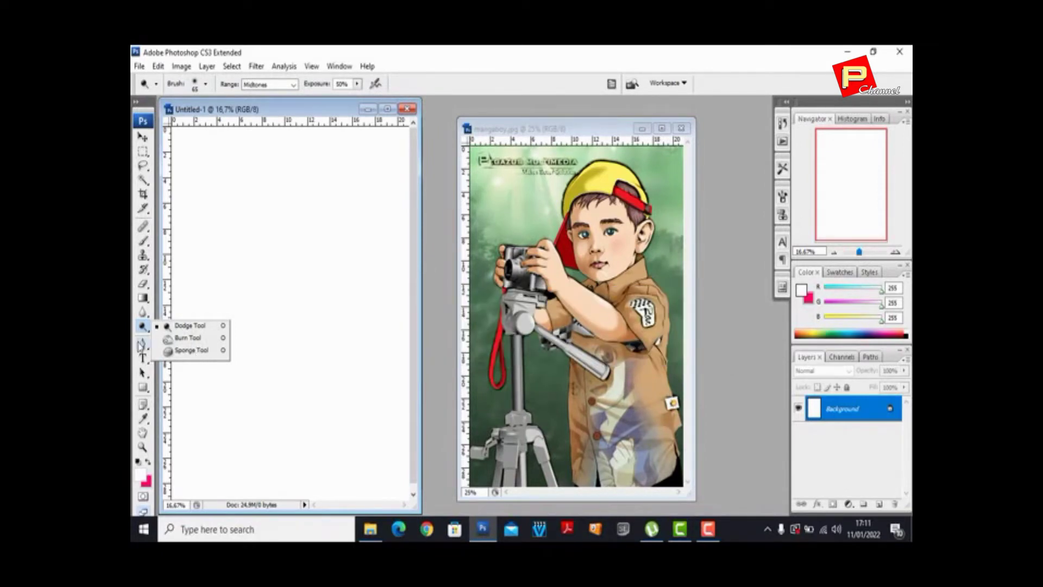
View the variants of the Pen, Horizontal Type and Path Selection tools.
left_click(142, 343)
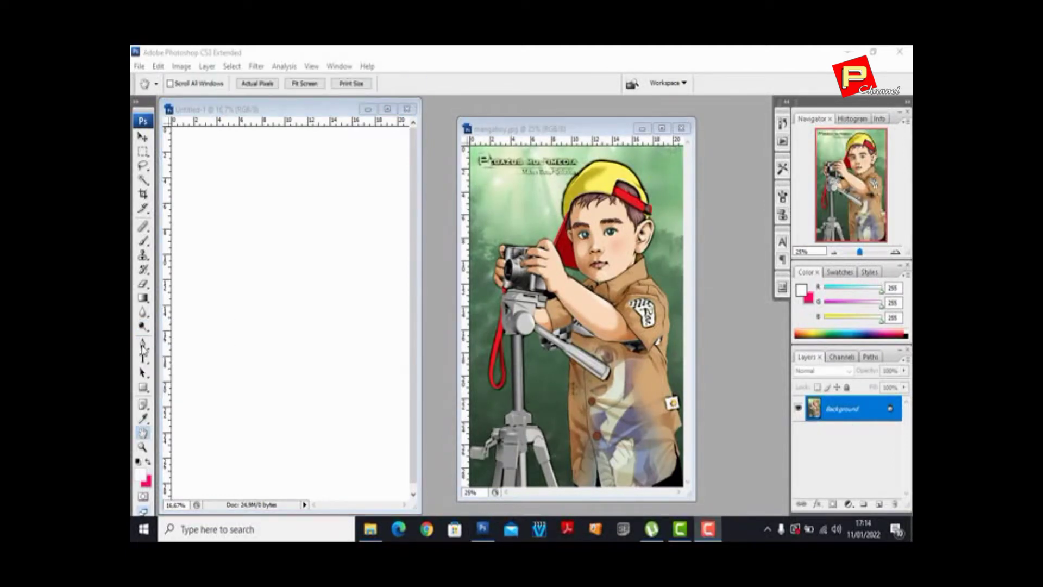
left_click(144, 345)
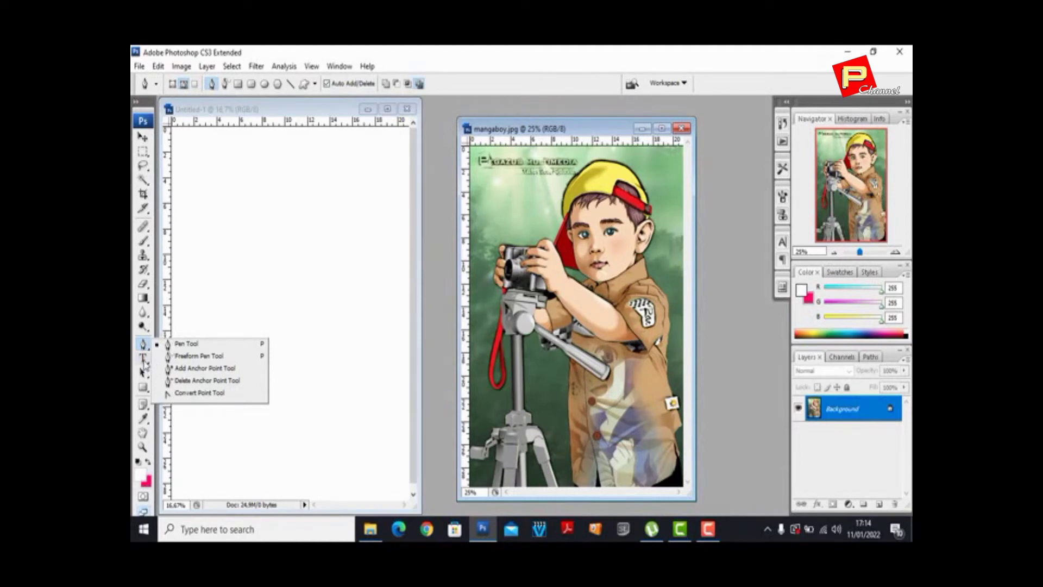
left_click(144, 360)
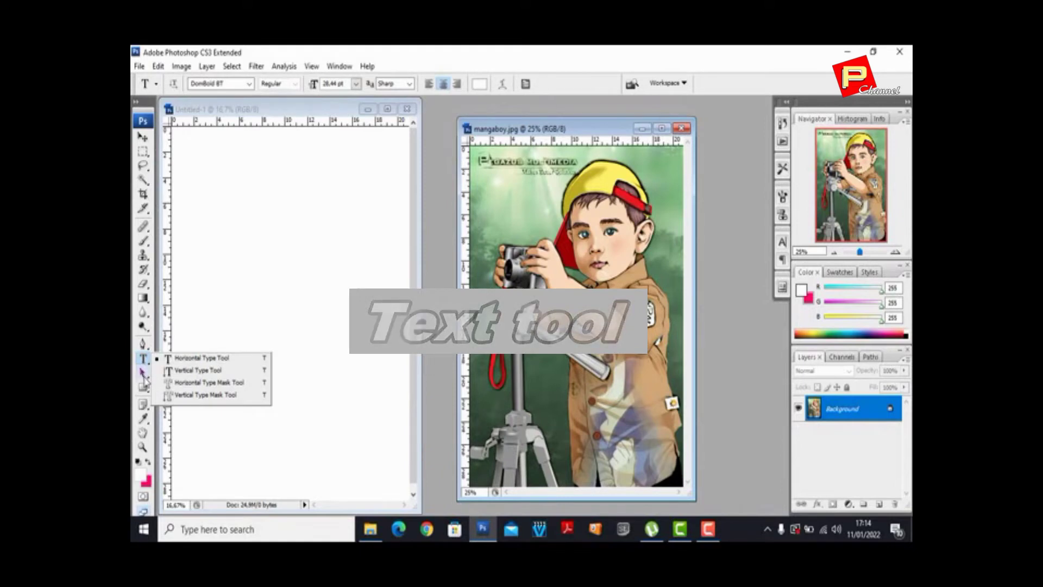
left_click(144, 376)
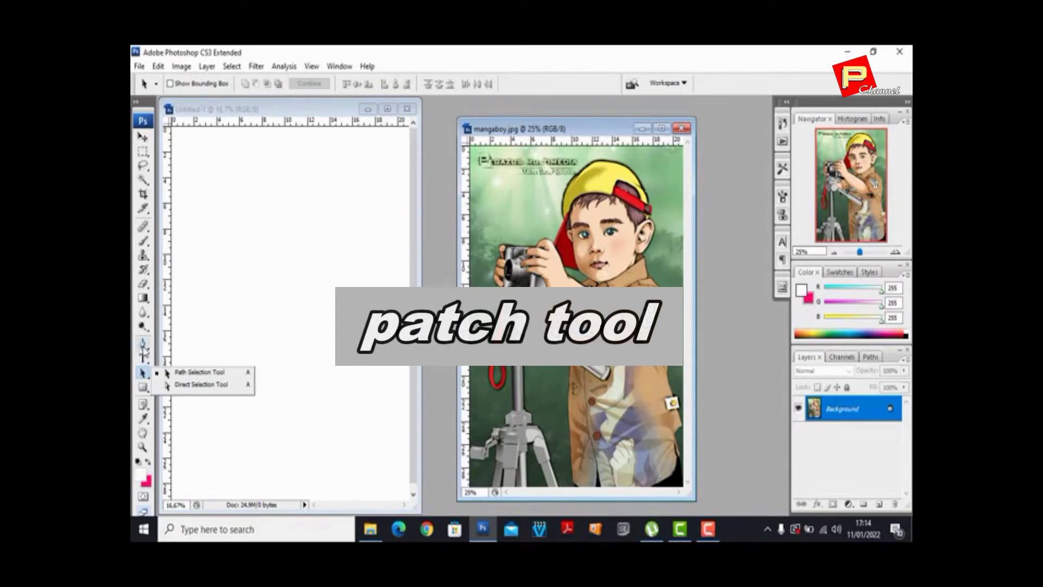
Choose the Rectangle Tool, and view the other shape tools and the Notes tool variants.
left_click(143, 388)
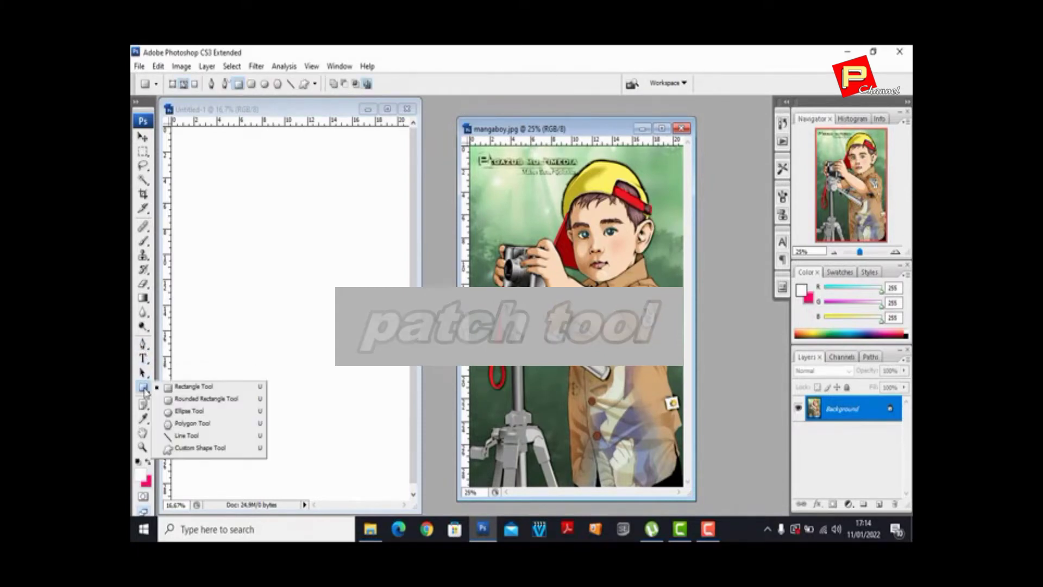
left_click(185, 389)
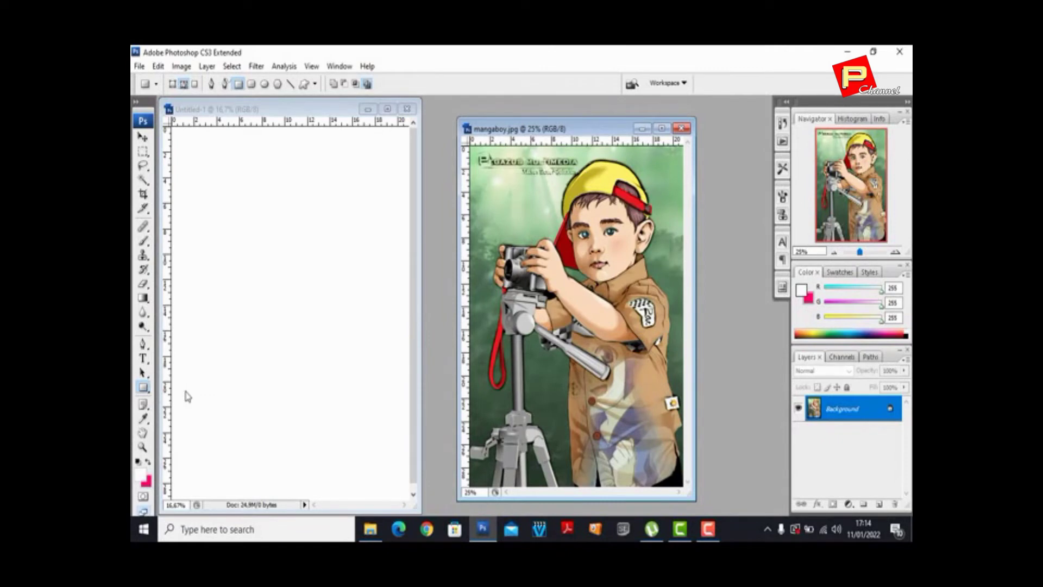
left_click(144, 389)
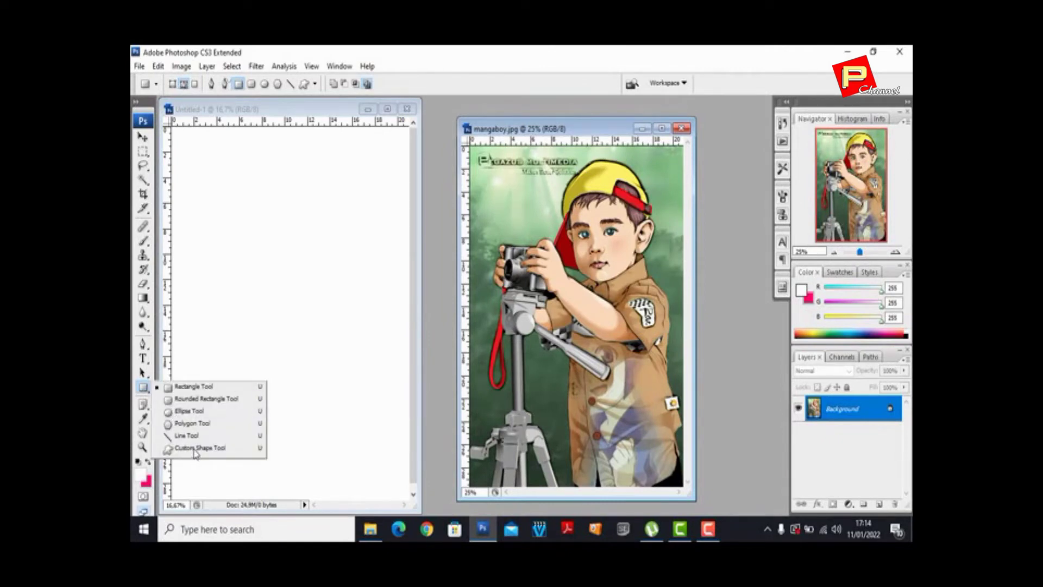
left_click(142, 405)
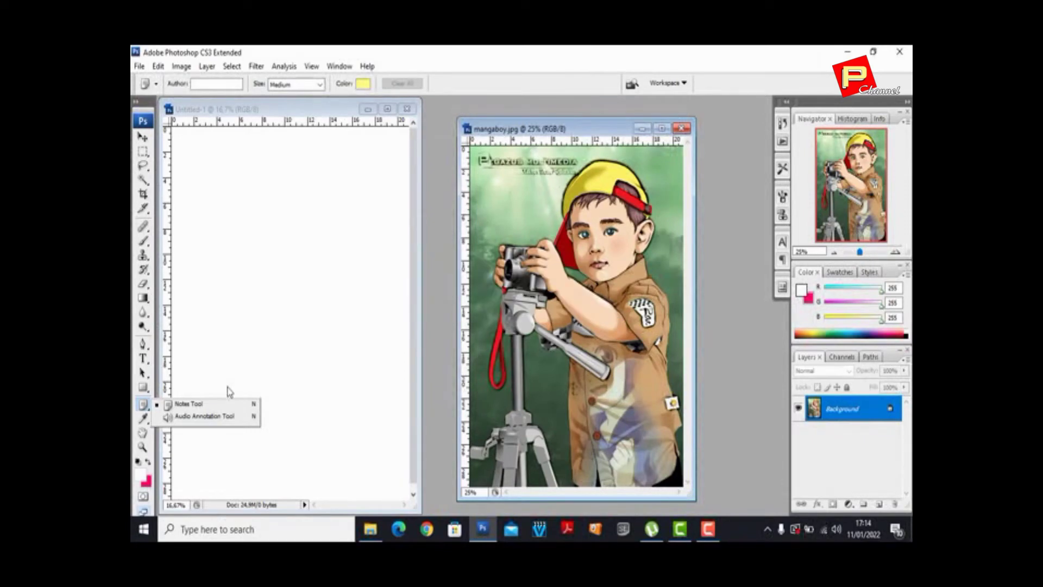
Sample foreground colors with the Eyedropper from the boy's yellow cap, his face and finally the light green background of mangaboy.jpg.
left_click(143, 418)
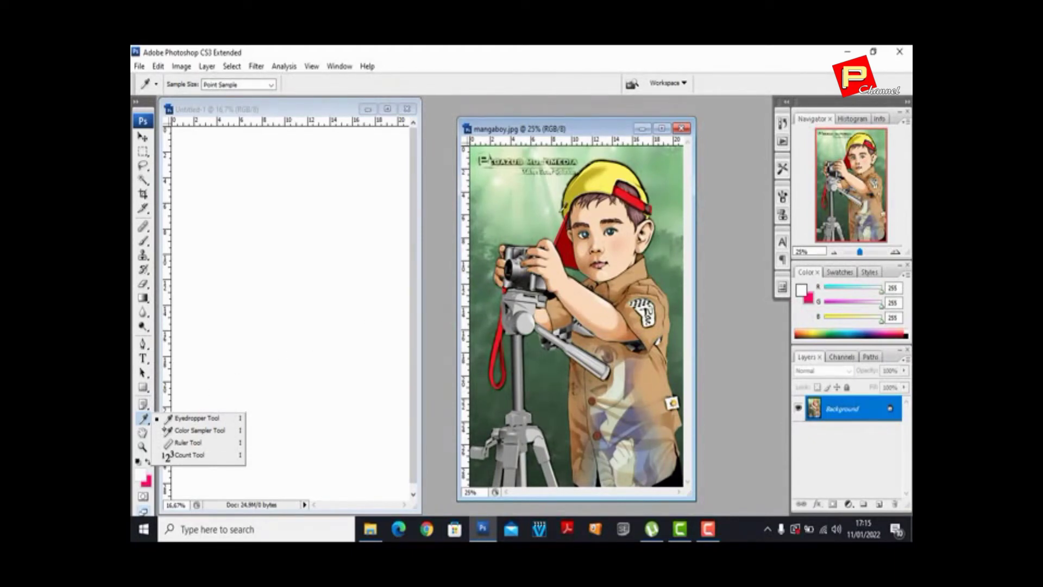
left_click(606, 180)
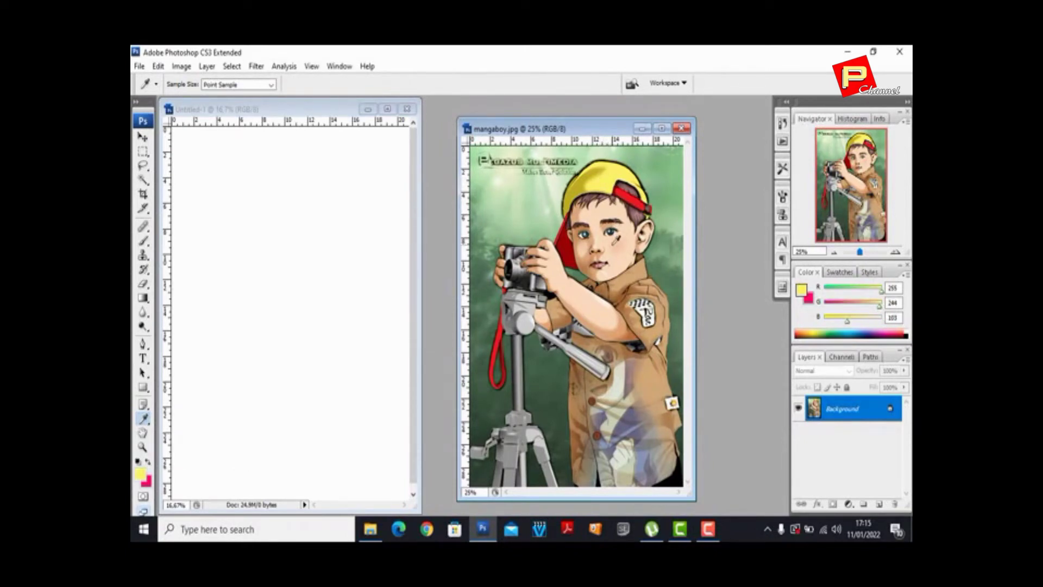
left_click(620, 239)
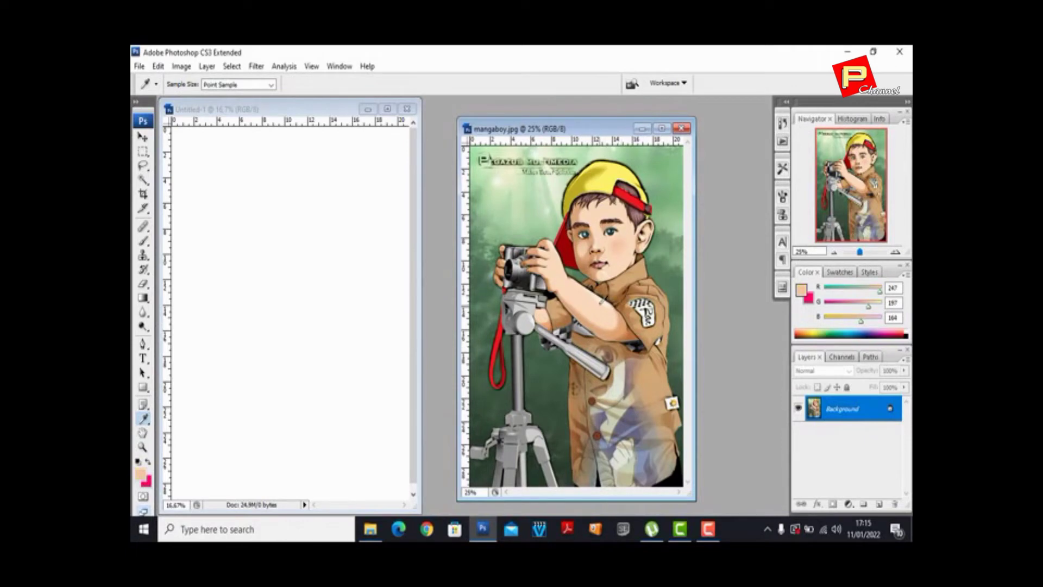
left_click(528, 187)
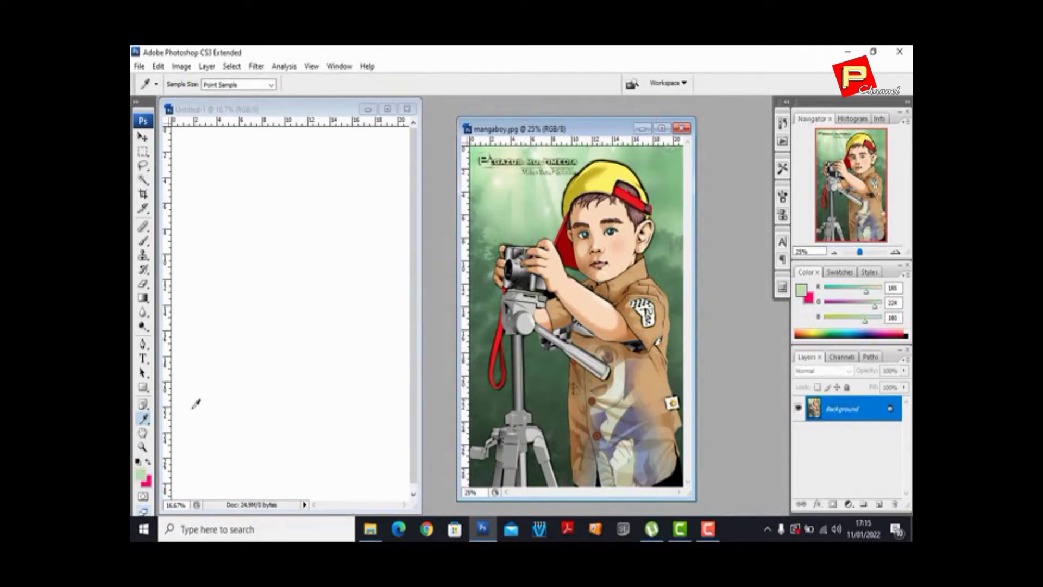
Activate the Hand tool and the Zoom tool to examine their options.
left_click(142, 434)
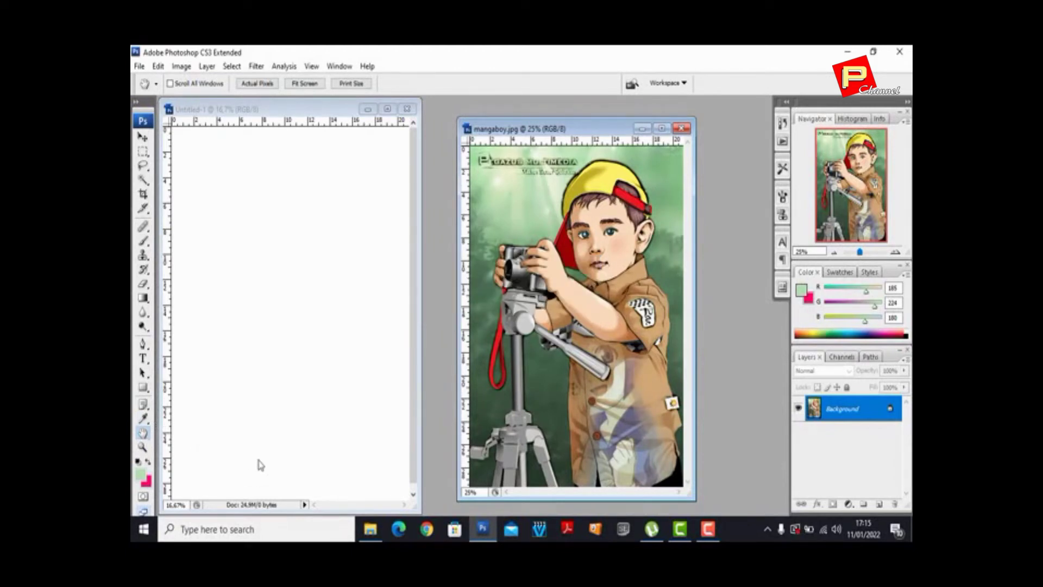
left_click(144, 452)
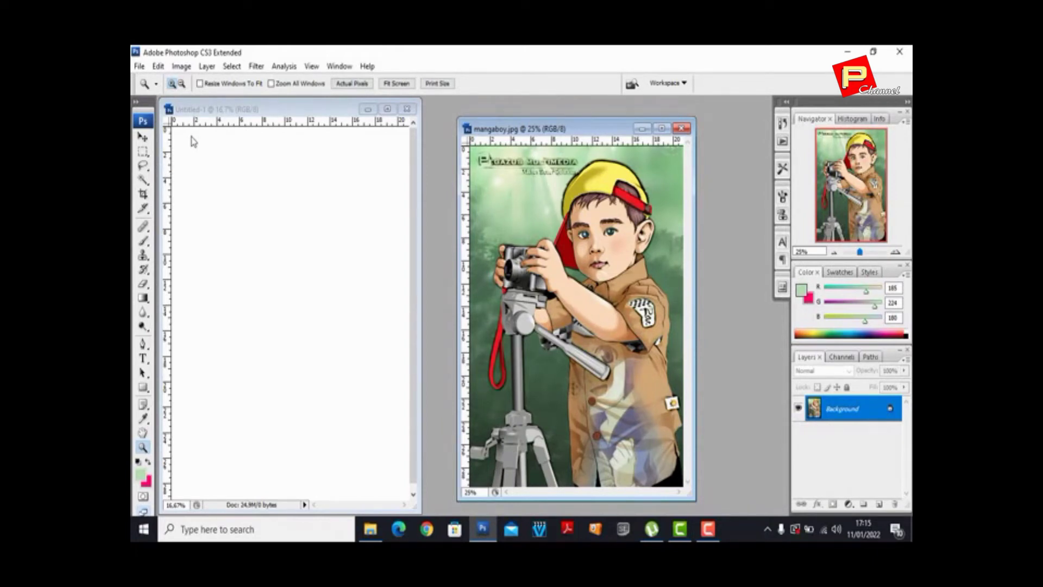
left_click(706, 531)
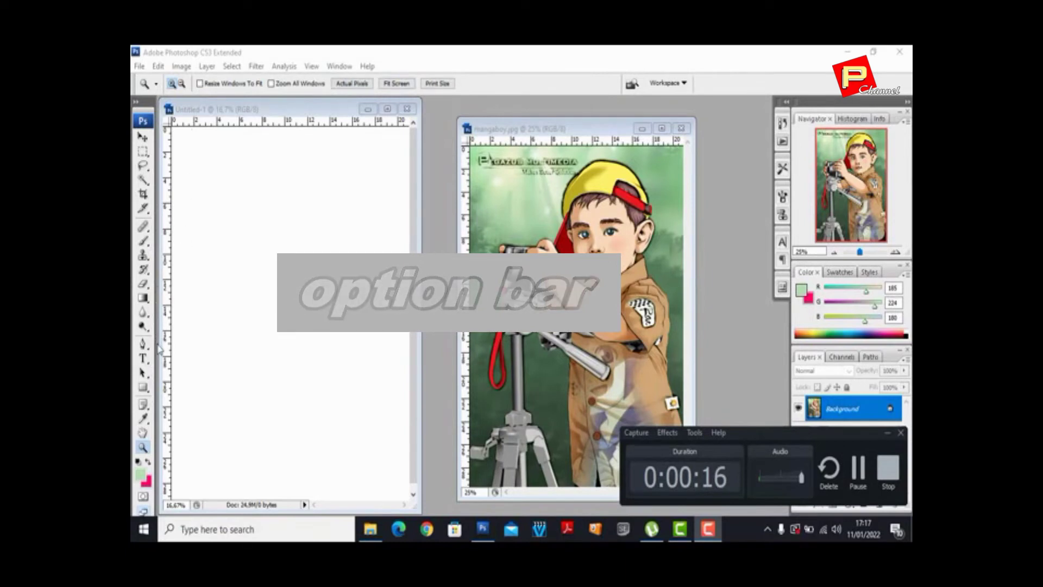
Activate the Horizontal Type tool and view its font list, font size list and text color picker without changing anything.
left_click(144, 360)
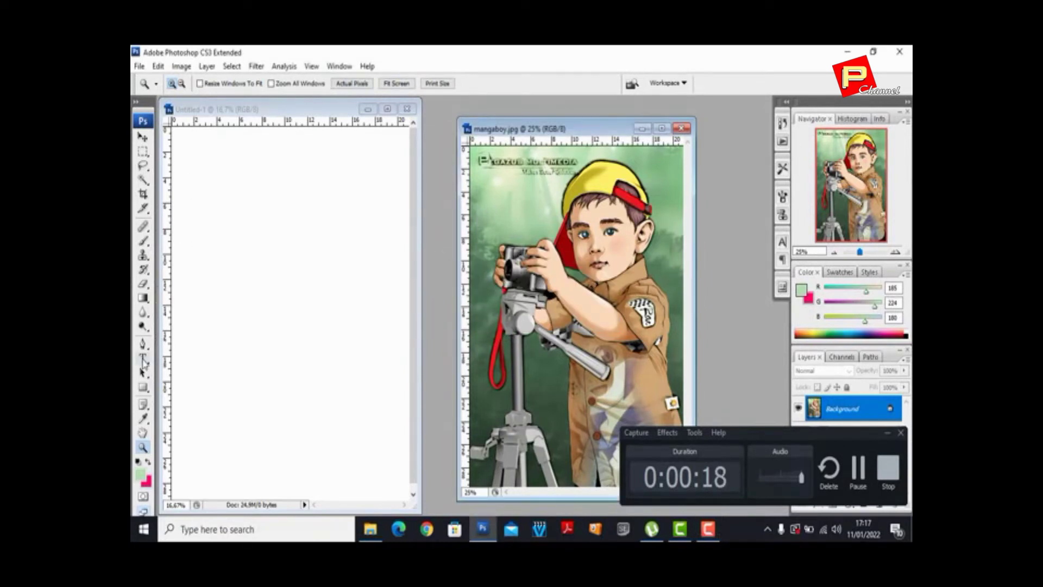
left_click(144, 359)
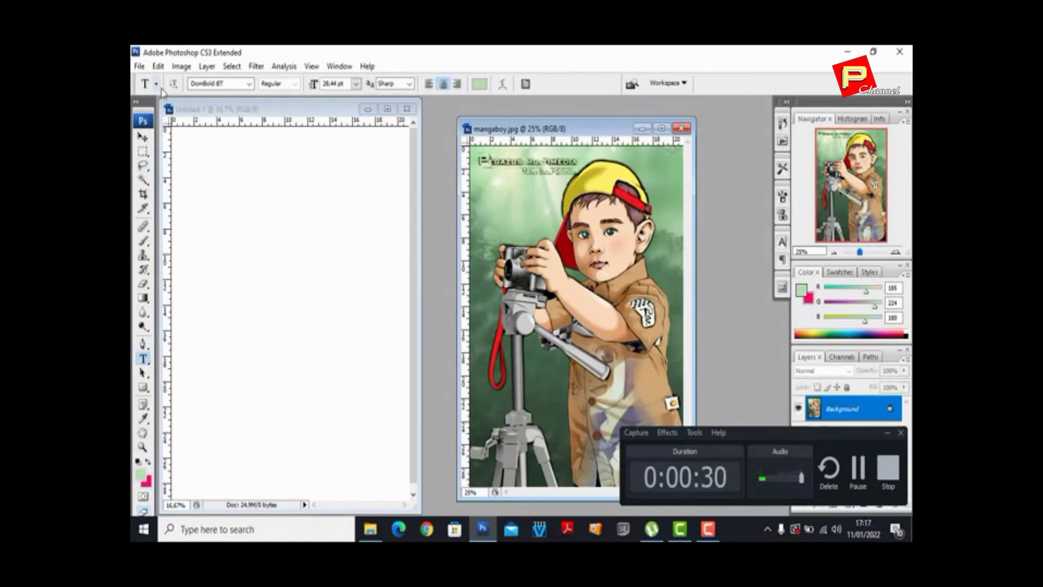
left_click(250, 84)
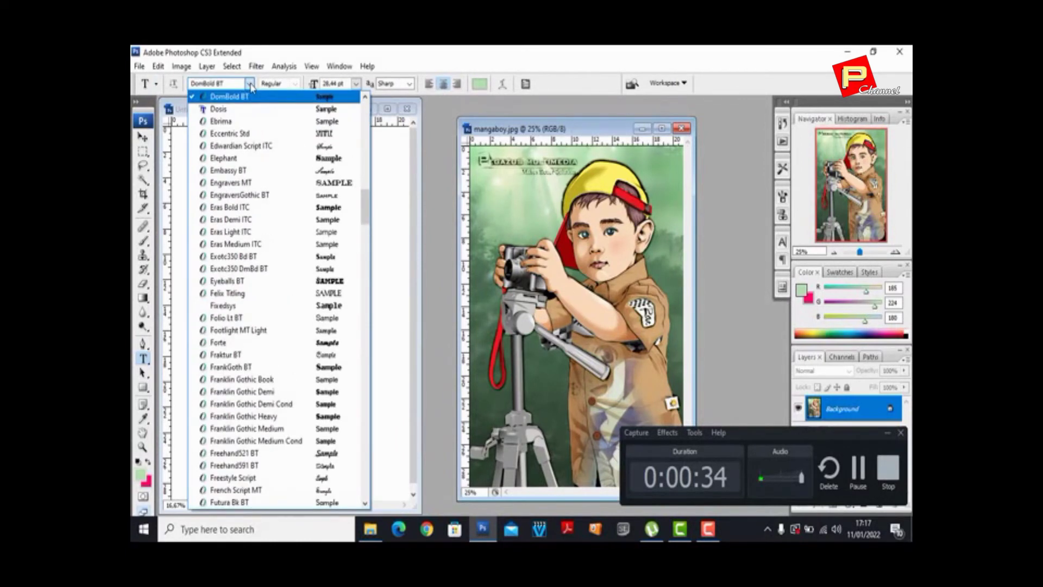
left_click(250, 83)
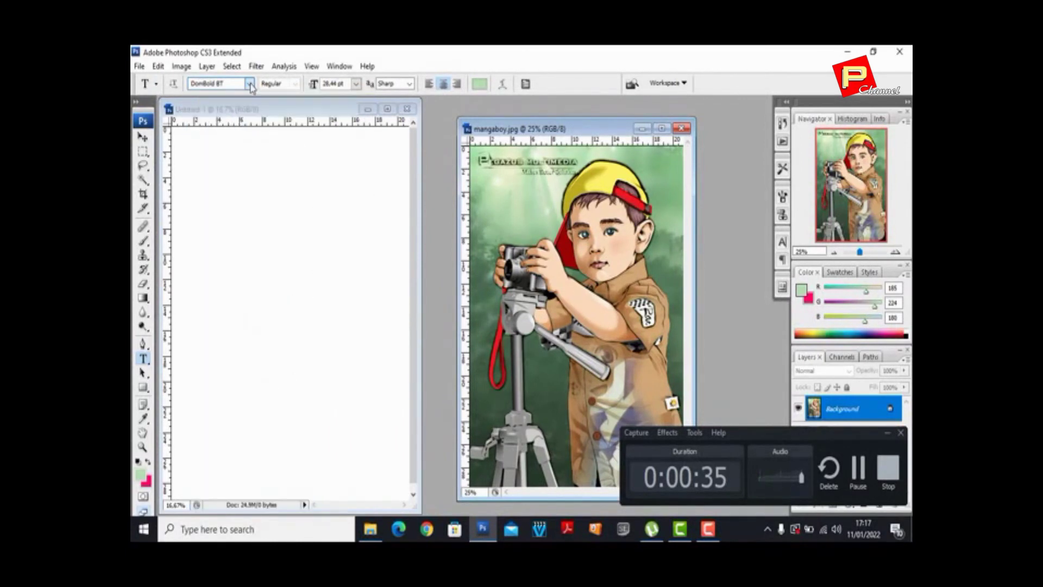
left_click(355, 84)
left_click(355, 84)
left_click(478, 84)
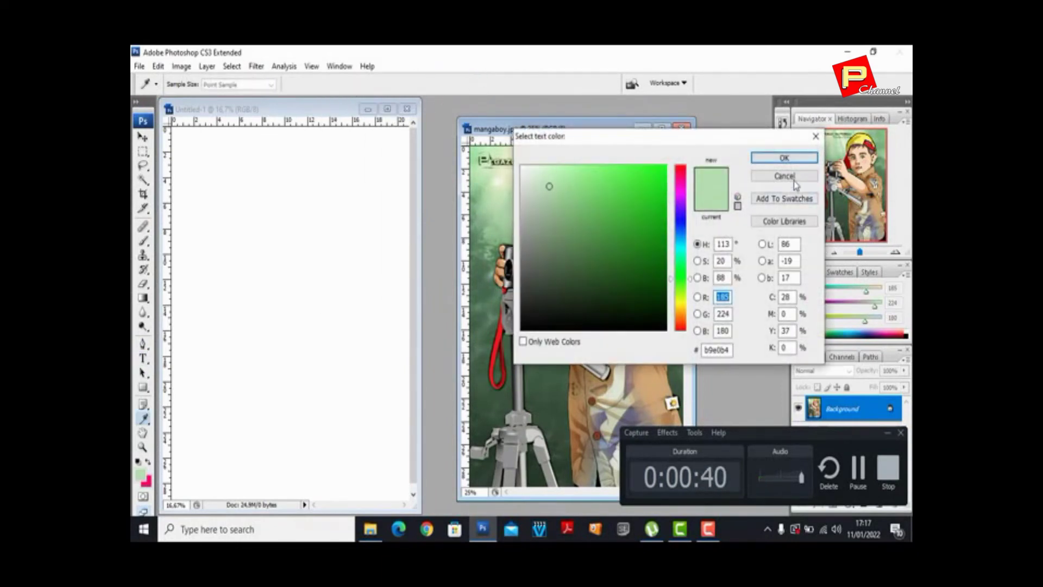
left_click(791, 178)
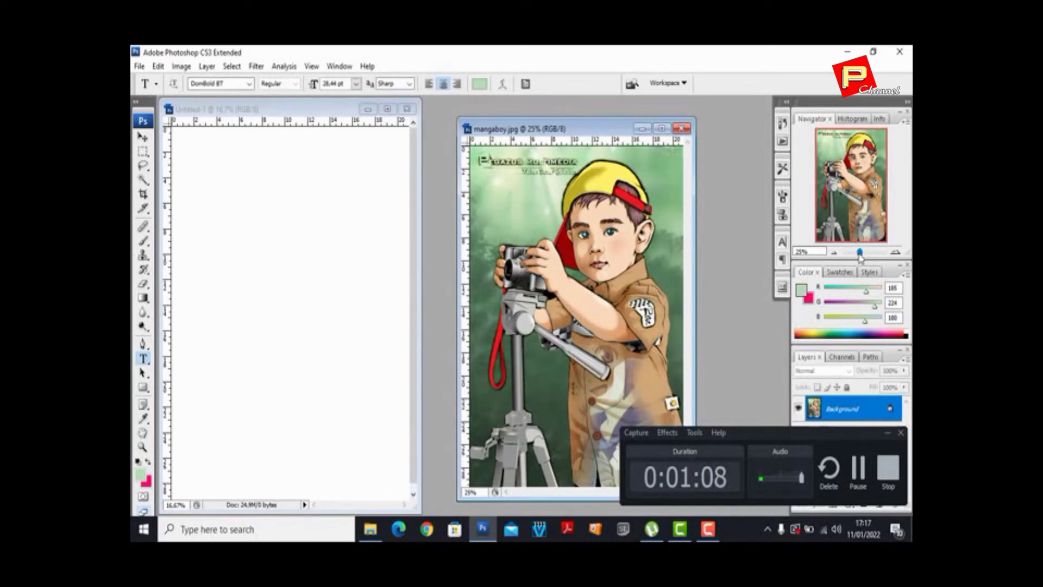
Zoom mangaboy.jpg out to 12.25% and set the foreground color to light pink (e0b4b5).
left_click_drag(860, 255, 858, 255)
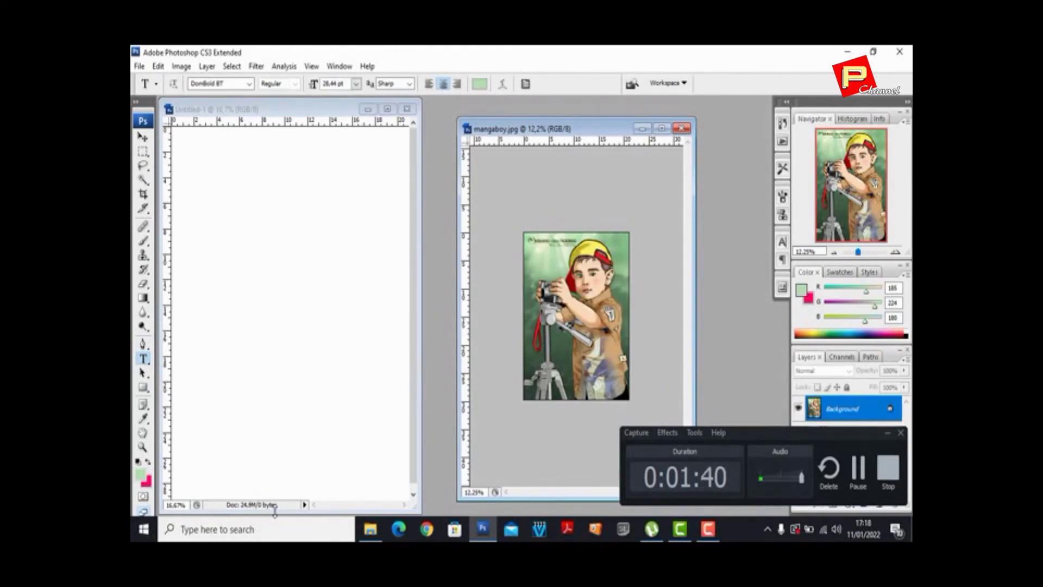
left_click(141, 474)
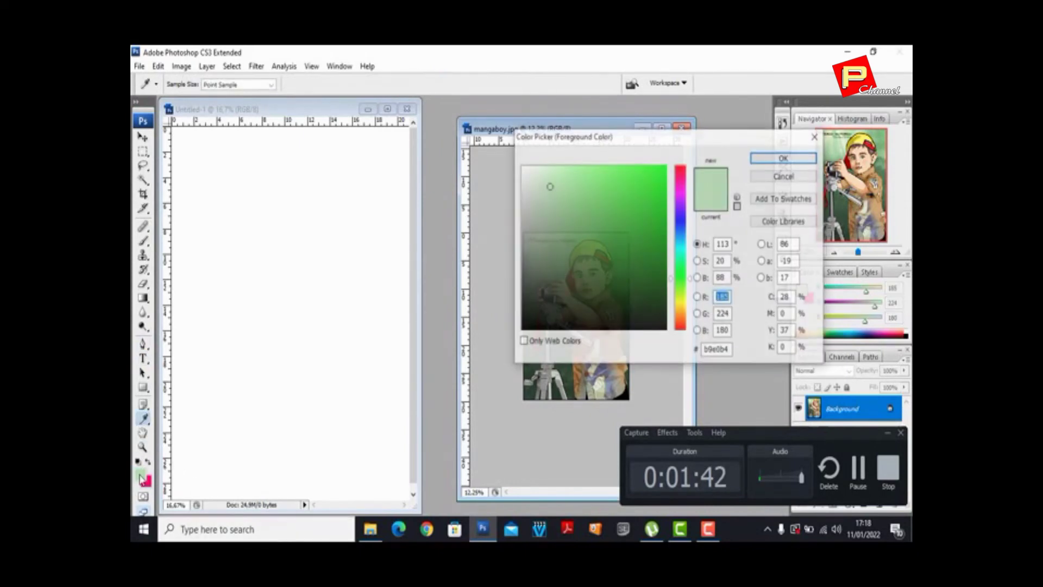
left_click(682, 167)
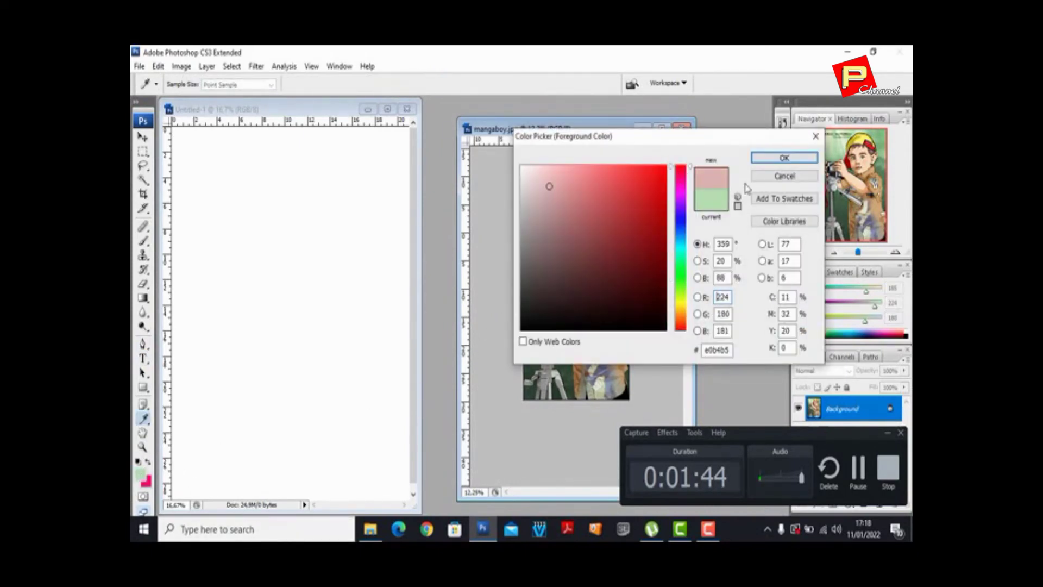
left_click(789, 158)
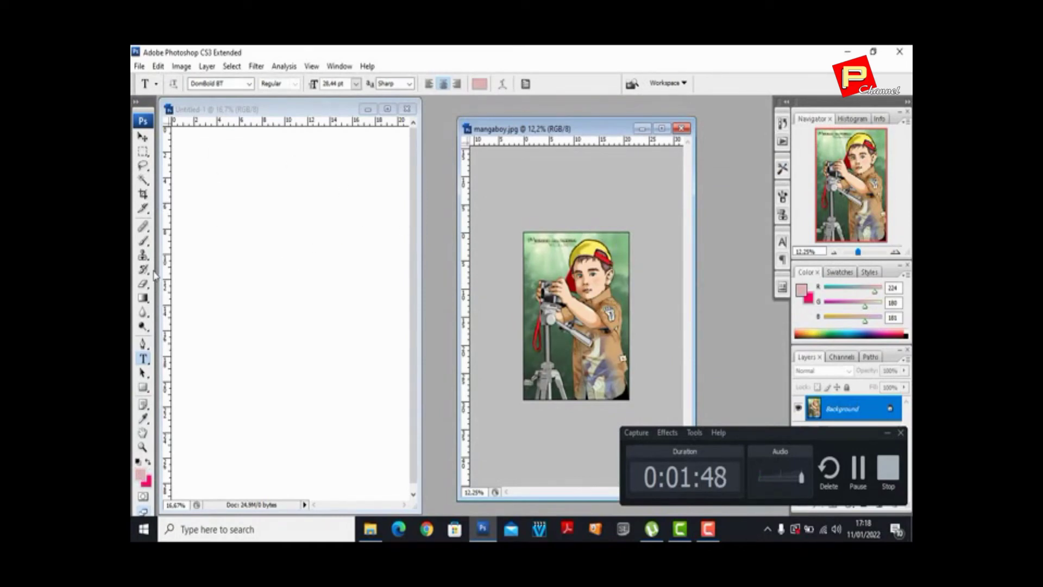
Adjust the foreground color's RGB values to purple (143, 0, 181) and to sea green (79, 212, 171).
left_click(855, 292)
left_click_drag(853, 292, 818, 305)
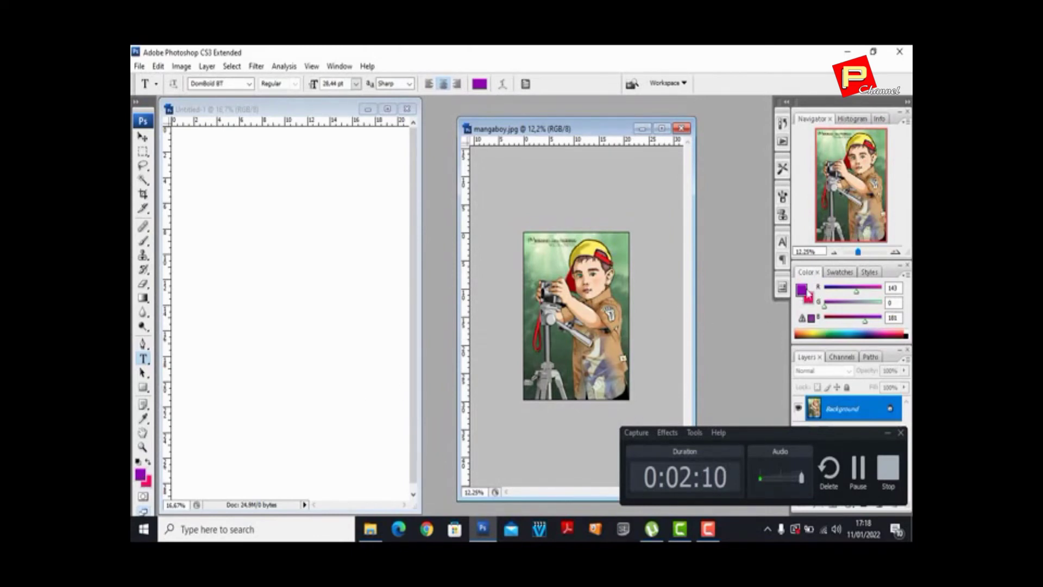
left_click_drag(856, 293, 860, 324)
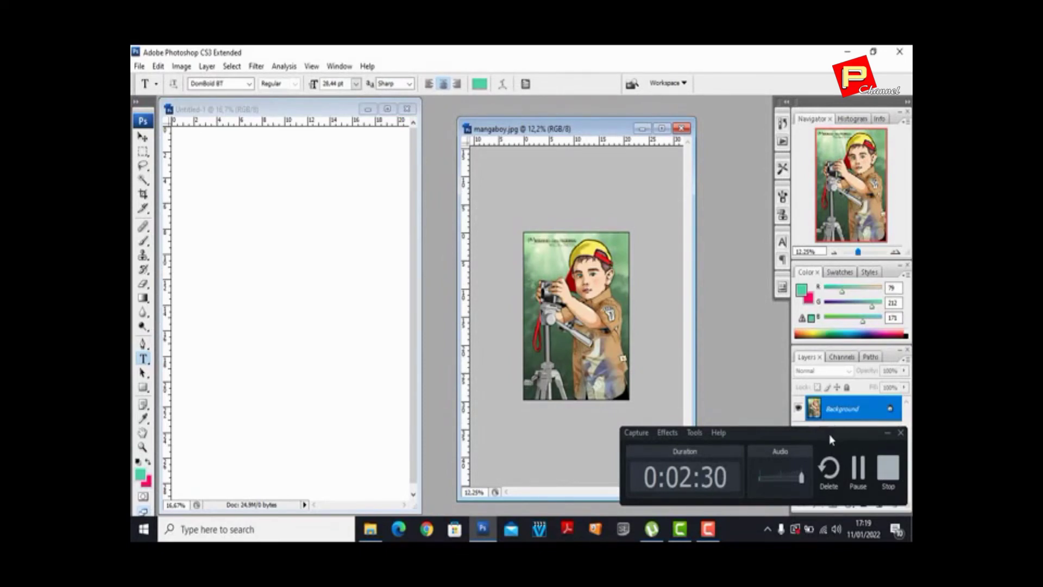
Display the color swatches with the recorder window moved clear, and pick red and finally light blue as the foreground color.
left_click_drag(809, 437, 593, 416)
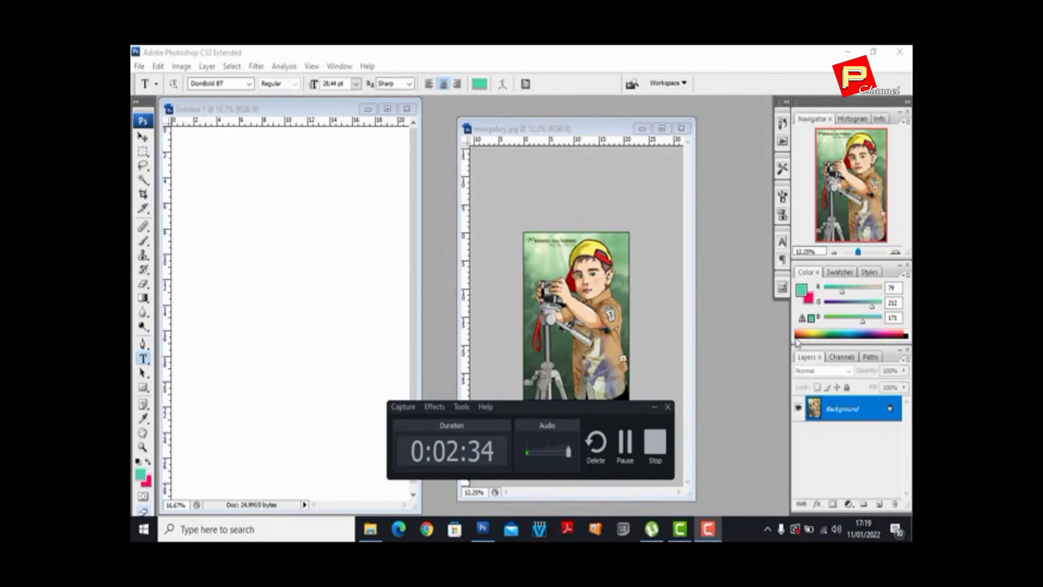
left_click(841, 273)
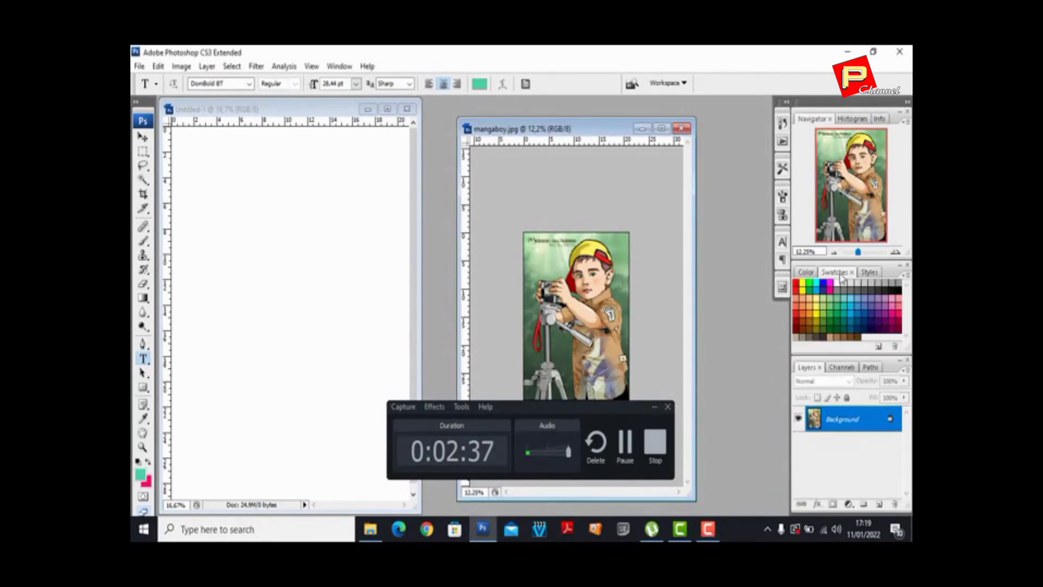
left_click(796, 282)
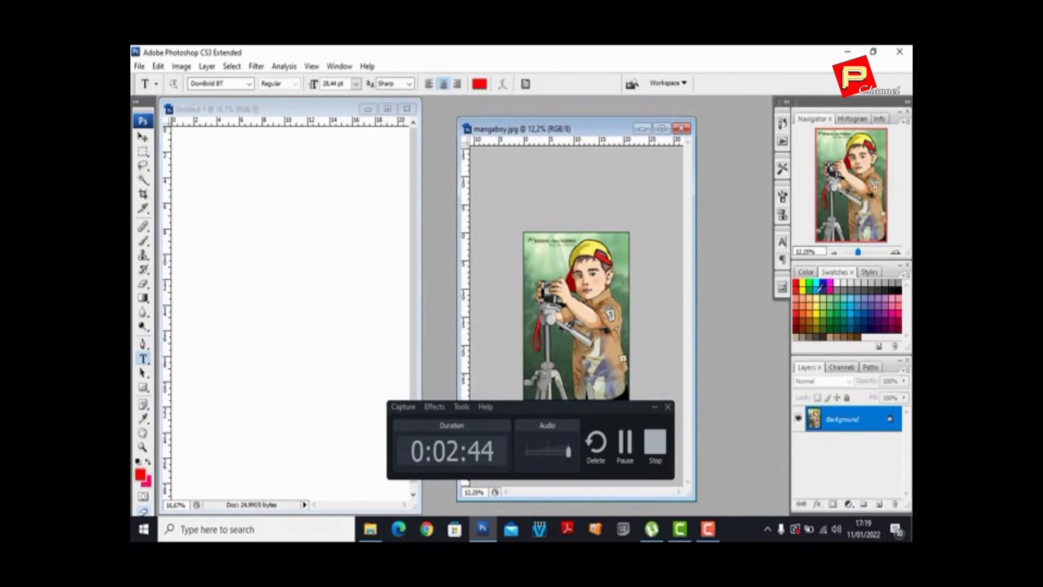
left_click(821, 287)
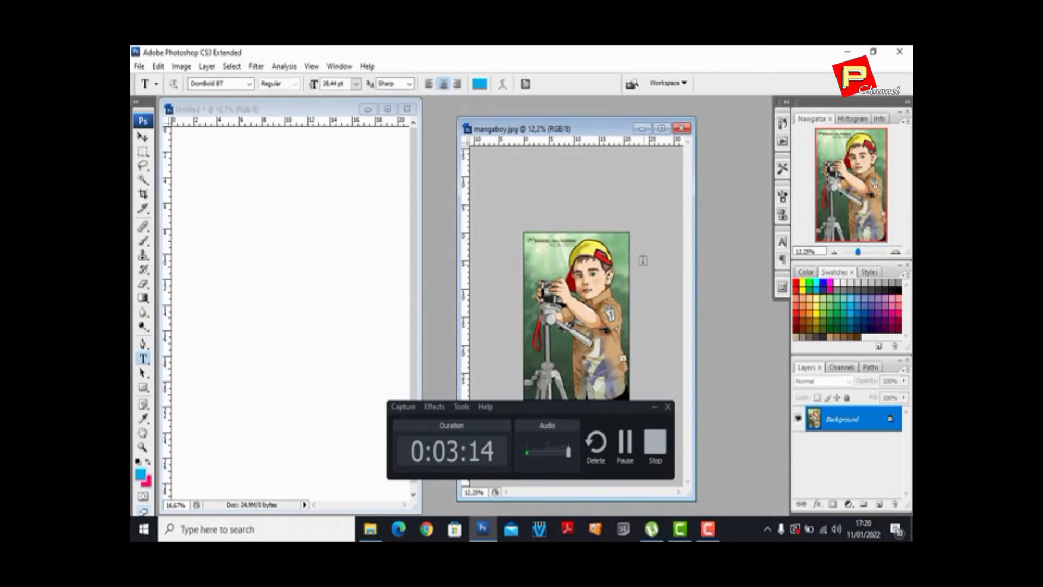
Show the History palette and lengthen it to fit the full list of recorded states.
left_click(339, 66)
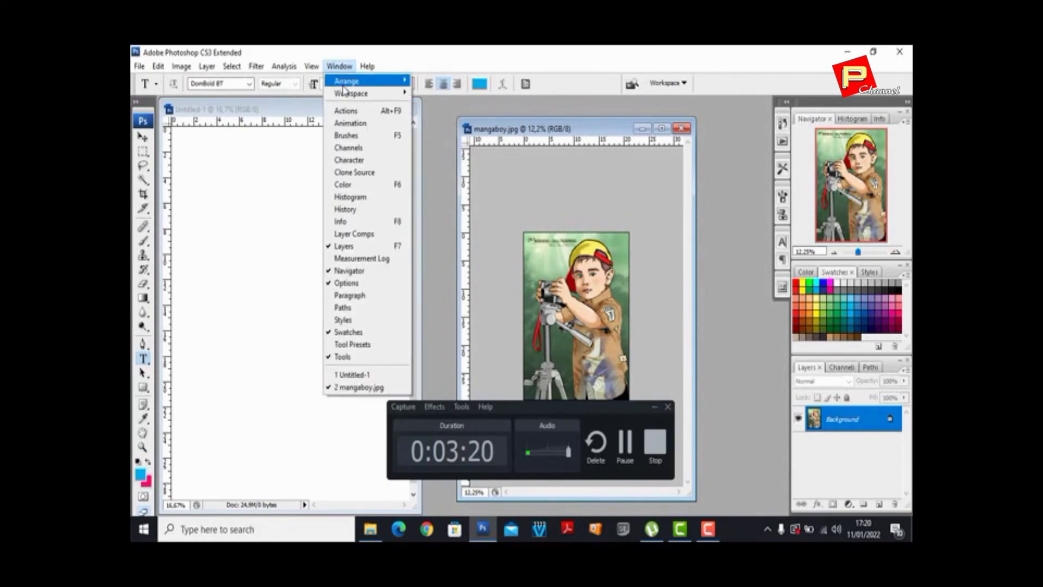
left_click(335, 209)
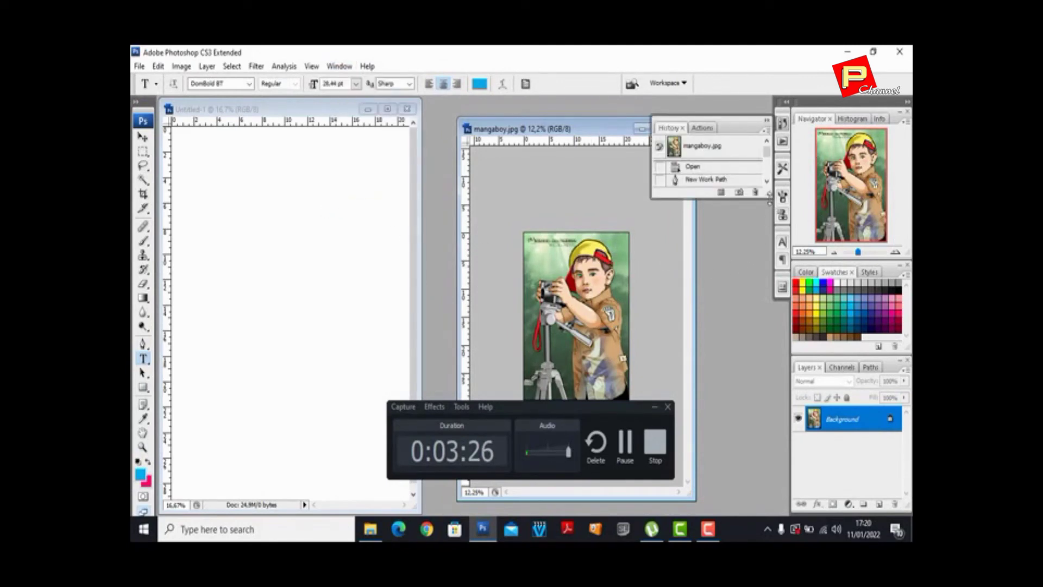
left_click_drag(767, 194, 770, 384)
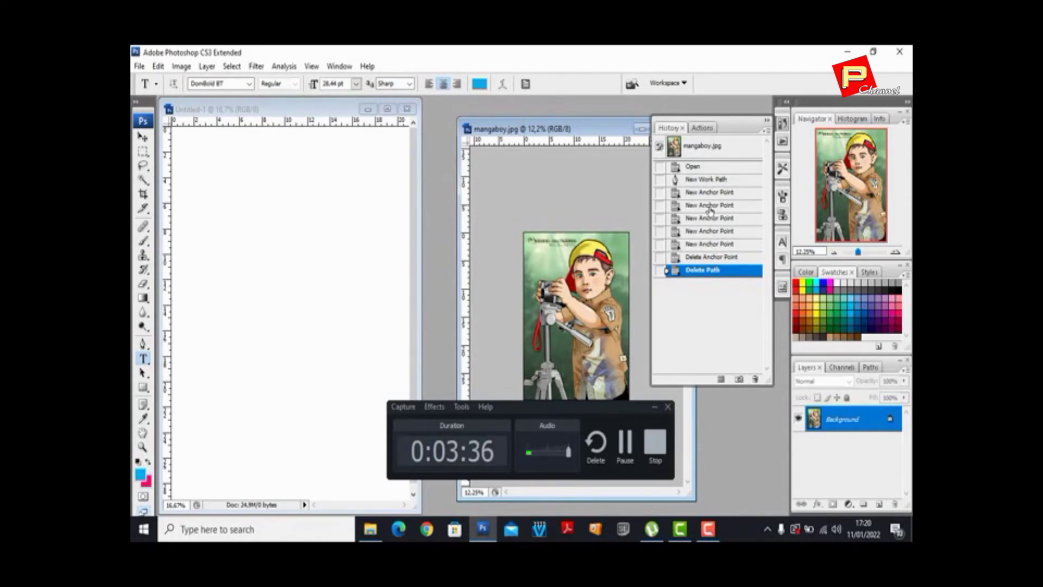
Step through the history of mangaboy.jpg from the original snapshot through Open and New Work Path to the Delete Path state.
left_click(719, 152)
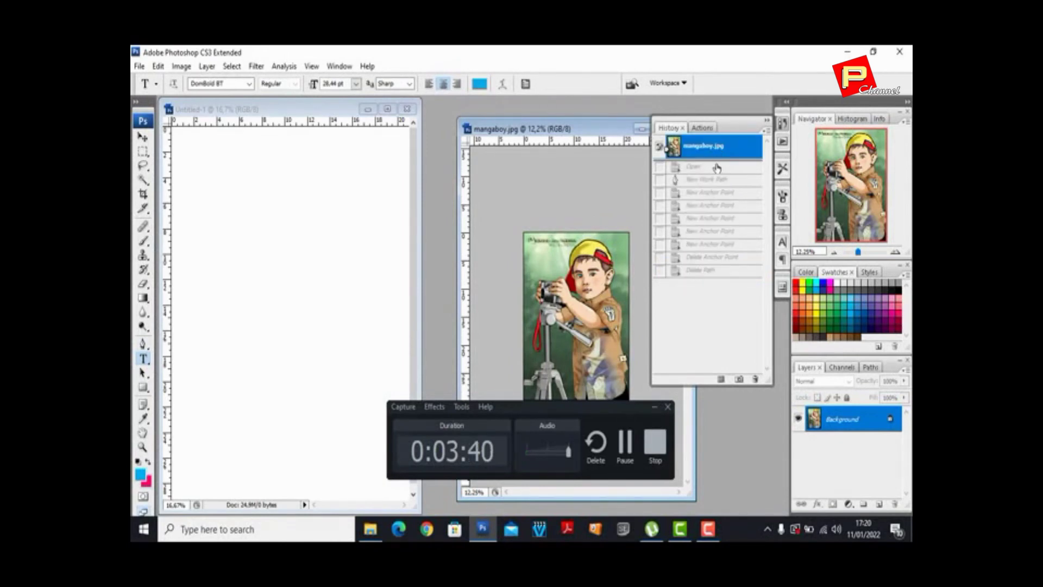
left_click(715, 168)
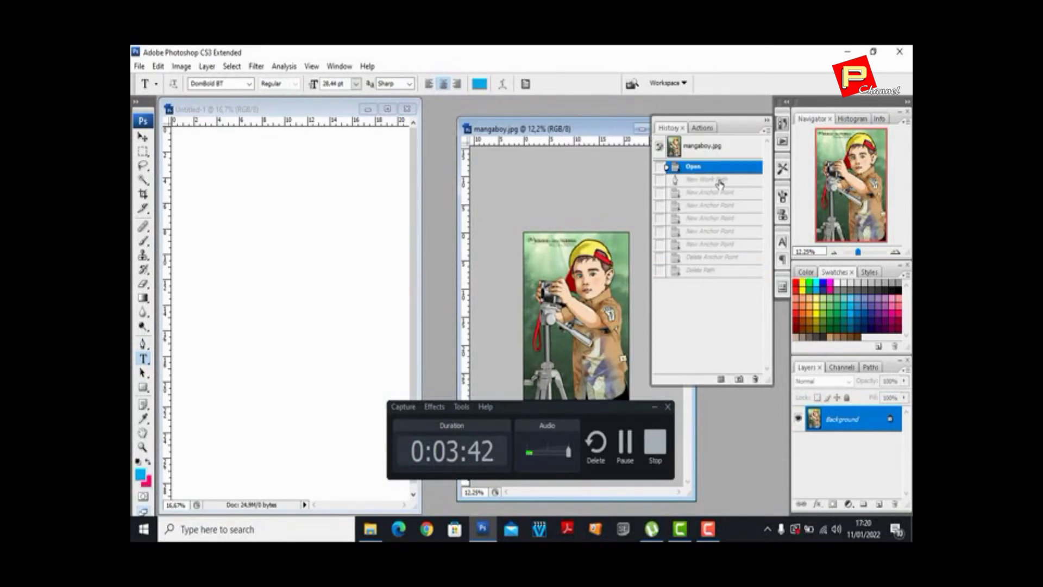
left_click(719, 181)
left_click(724, 207)
left_click(726, 271)
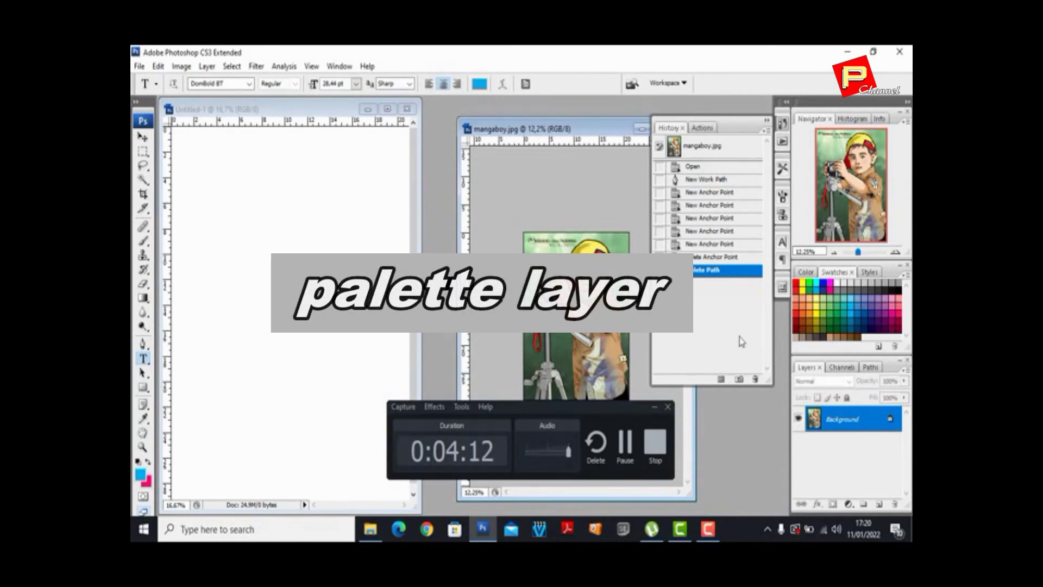
Hide the Layers palette and show it again.
left_click(347, 68)
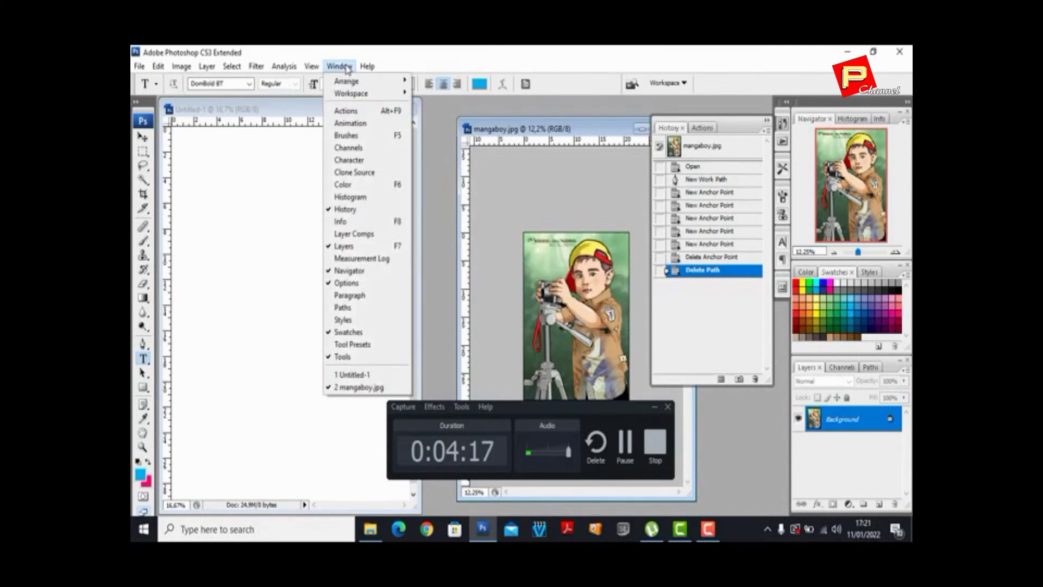
left_click(330, 247)
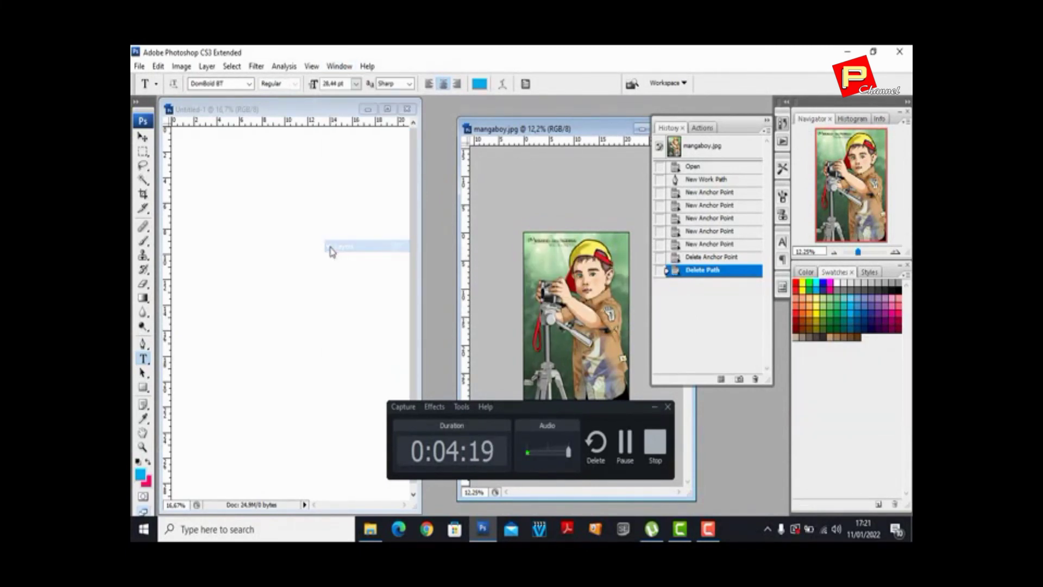
left_click(336, 68)
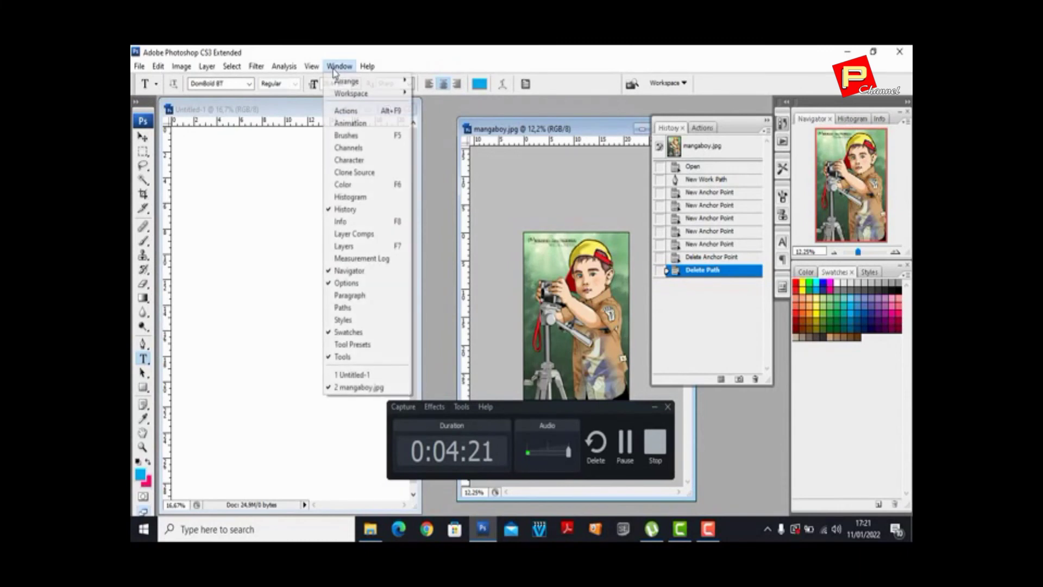
left_click(349, 249)
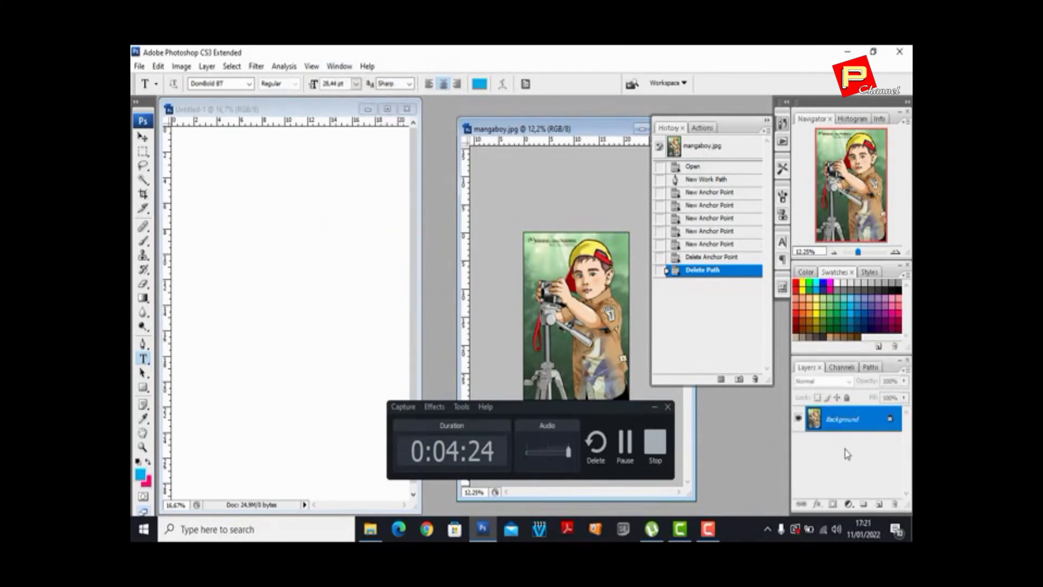
Convert the locked Background of mangaboy.jpg into a regular layer, and undo the conversion.
double_click(832, 421)
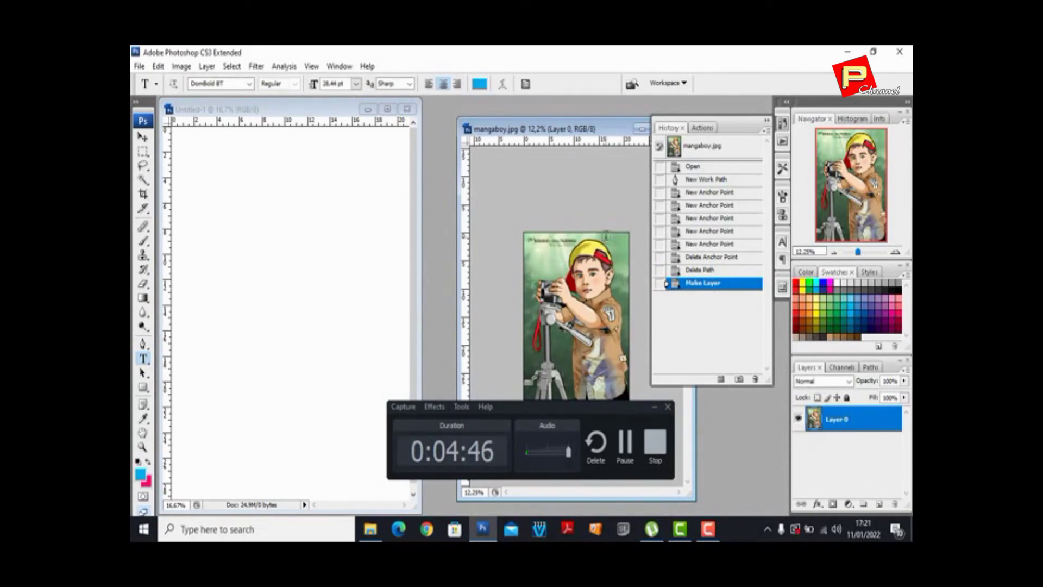
key("ctrl+z")
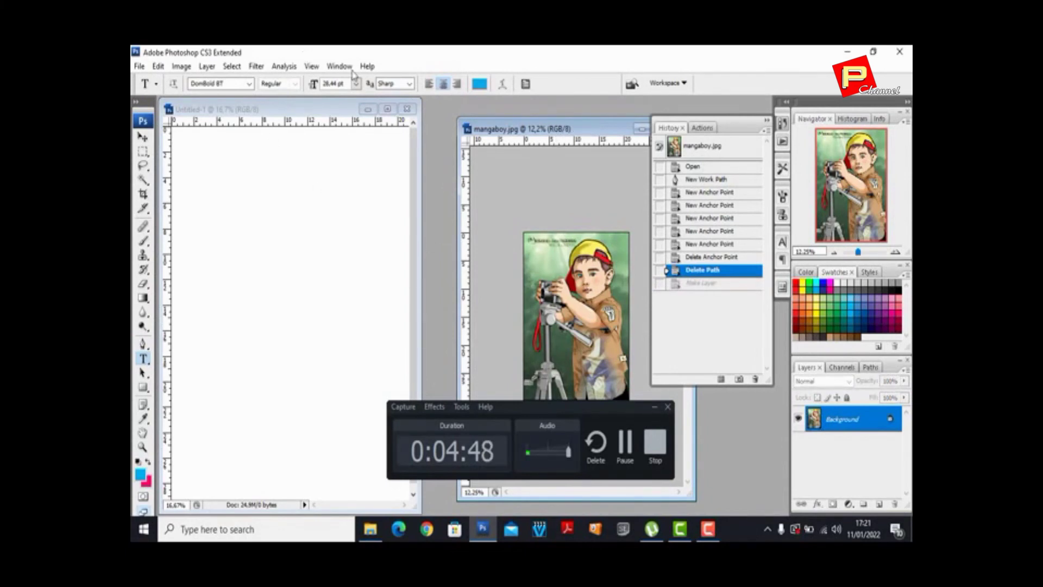
Move the mangaboy.jpg window clear of the History palette and add a new empty layer above the Background.
left_click_drag(524, 131, 375, 110)
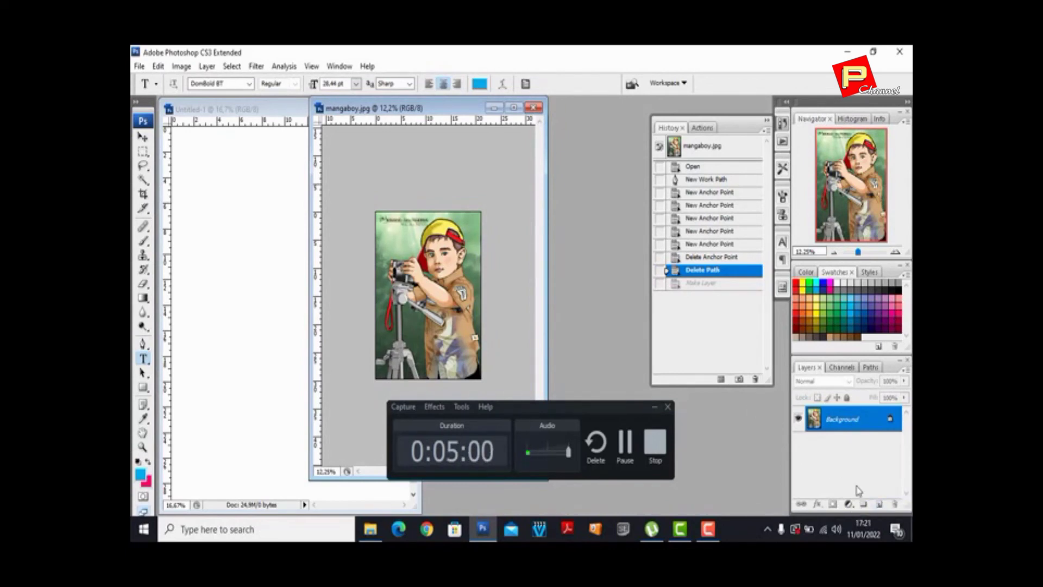
left_click(880, 505)
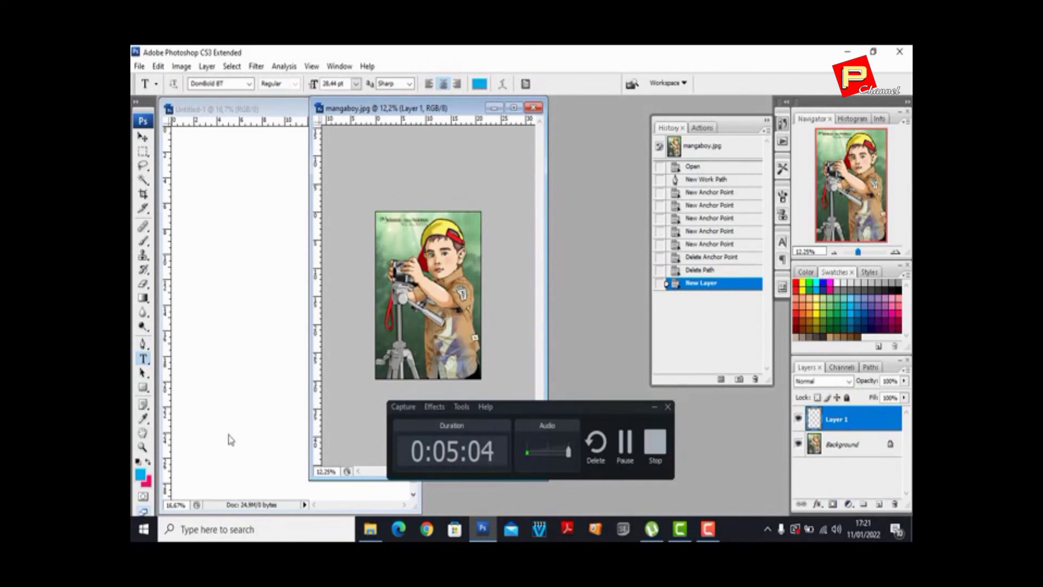
Set the foreground color to red (f90808).
left_click(142, 475)
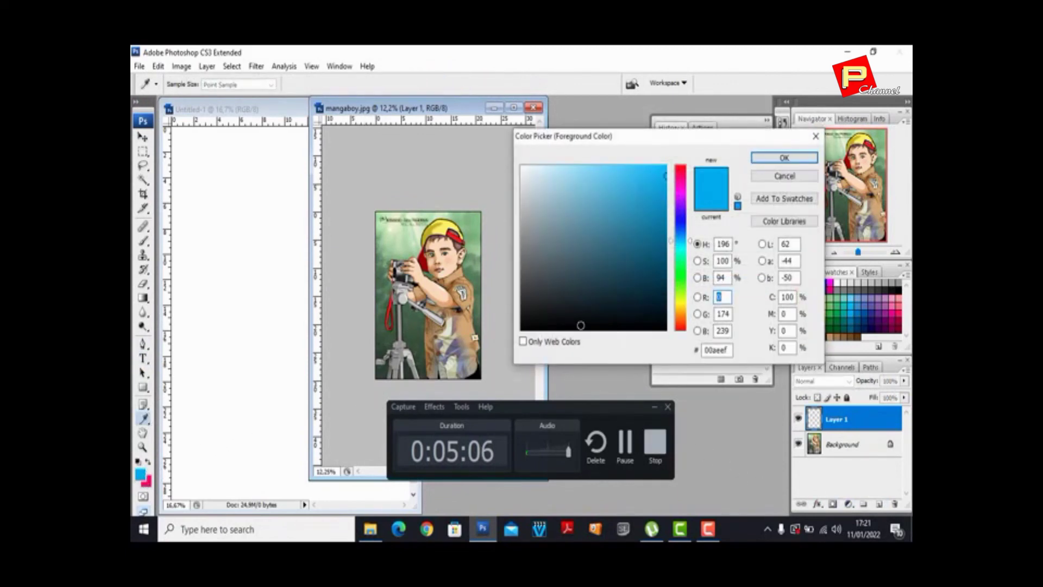
left_click(678, 171)
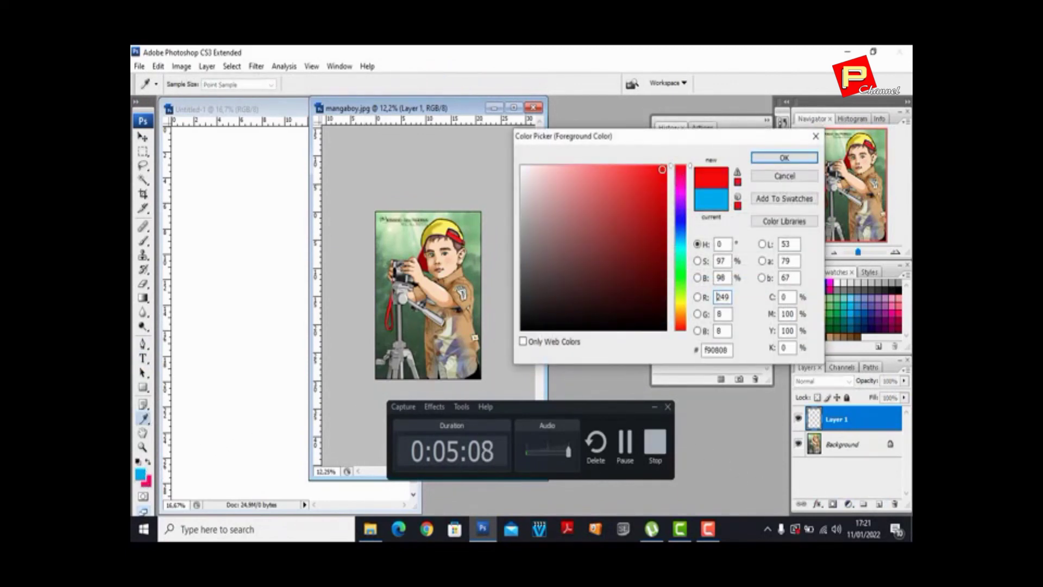
left_click(783, 157)
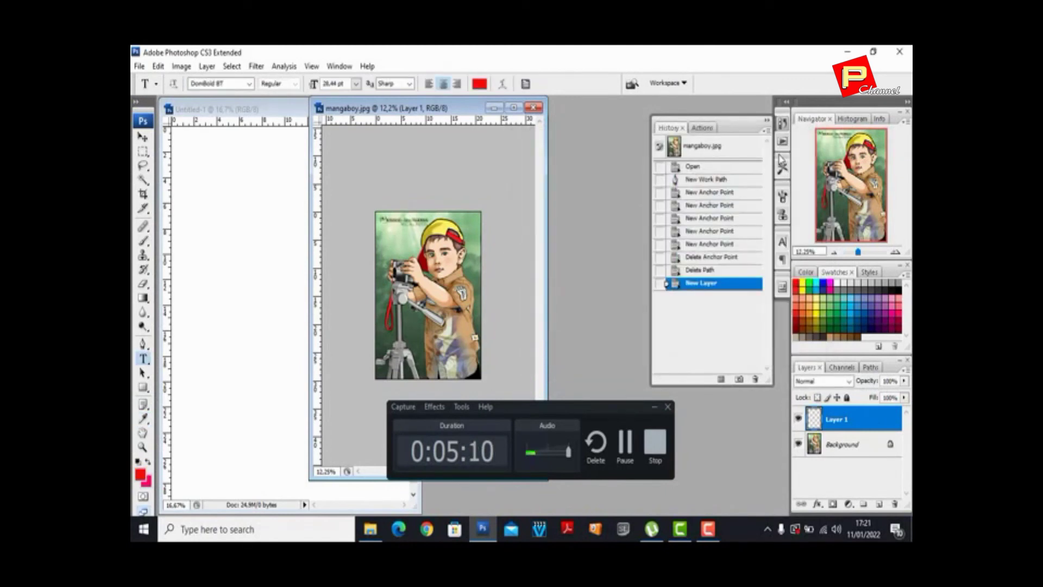
Fill the empty Layer 1 with the red foreground color using the Paint Bucket tool.
key("alt")
left_click(144, 241)
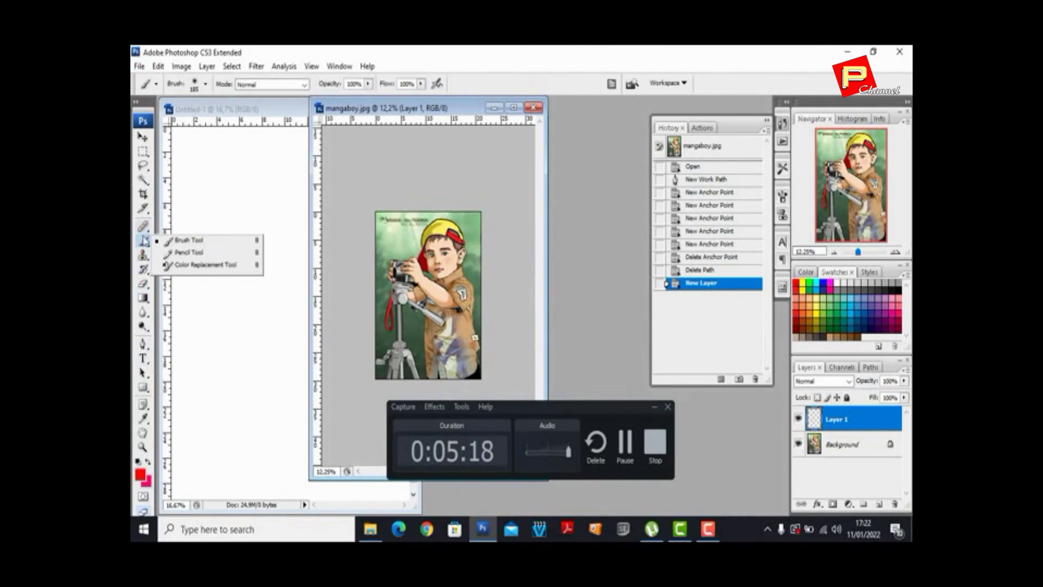
left_click(143, 300)
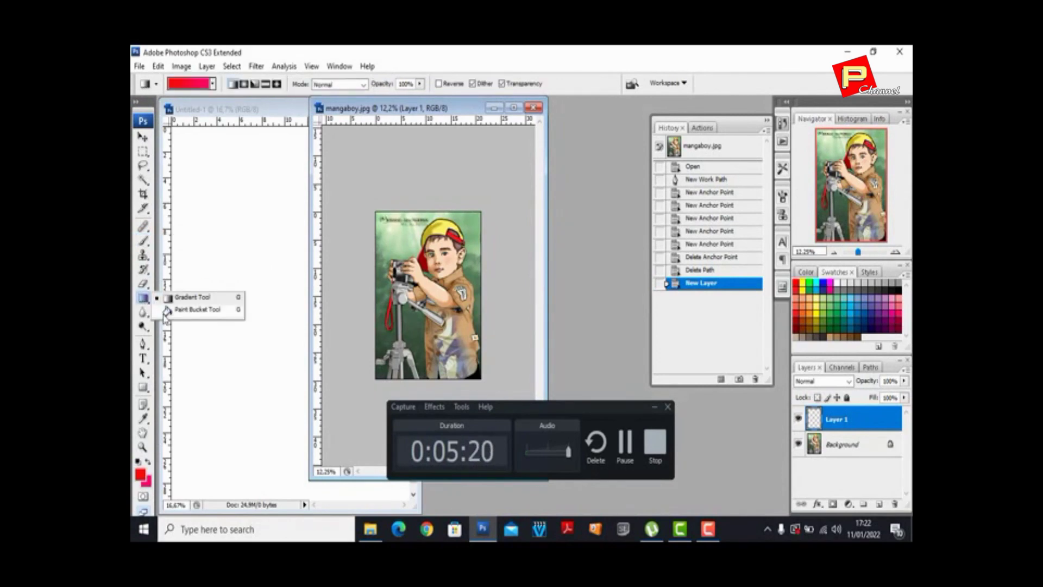
left_click(196, 309)
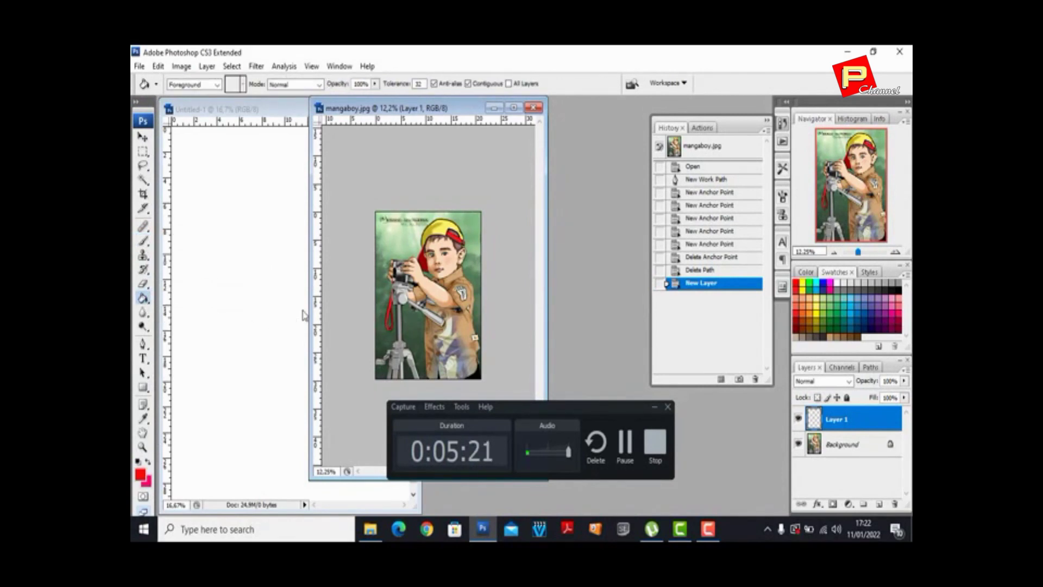
left_click(385, 274)
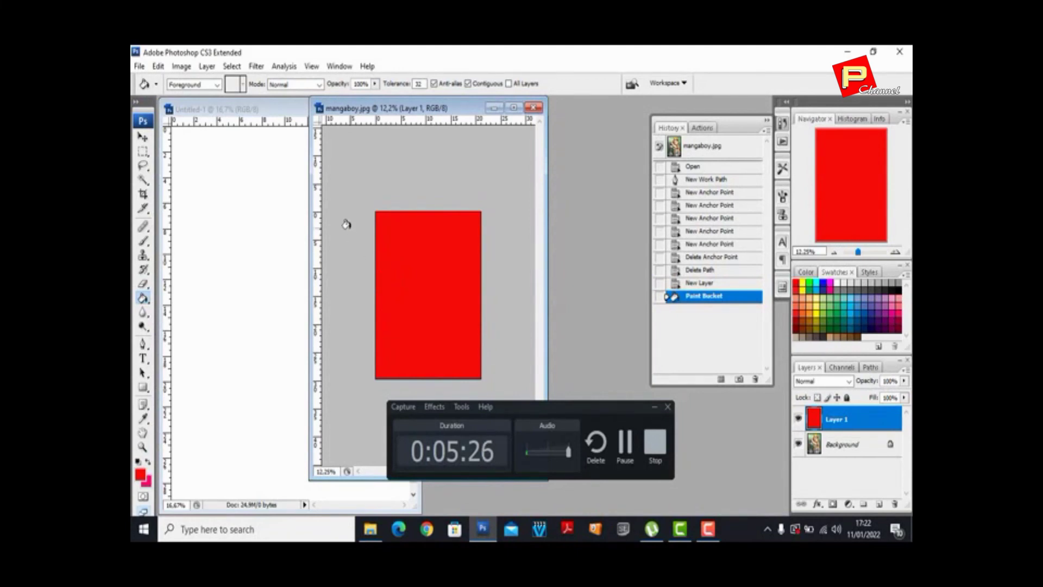
Convert the locked Background into a regular layer named Layer 0, and move the red Layer 1 beneath it.
left_click(848, 445)
double_click(849, 447)
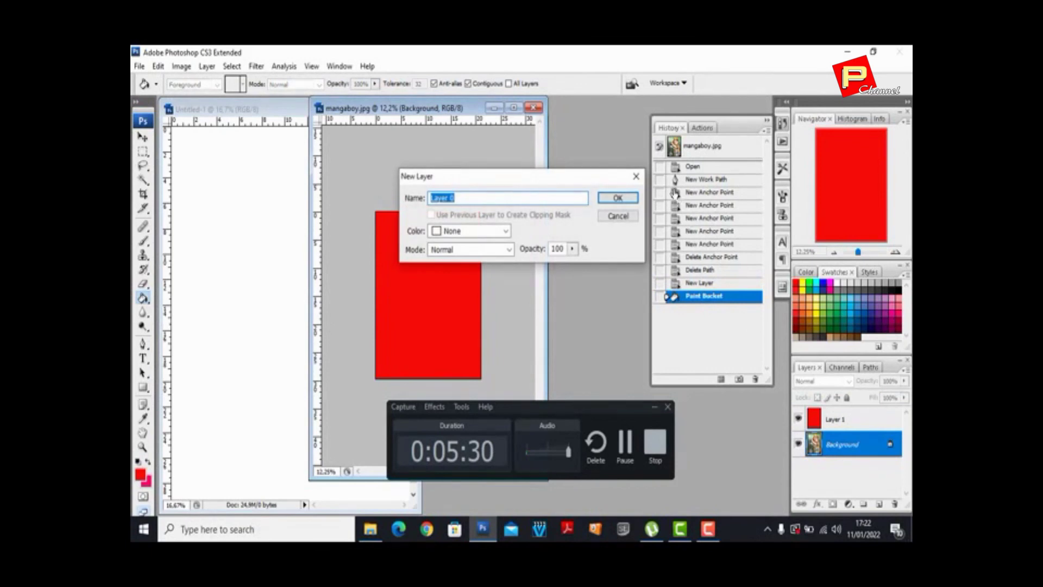
left_click(623, 201)
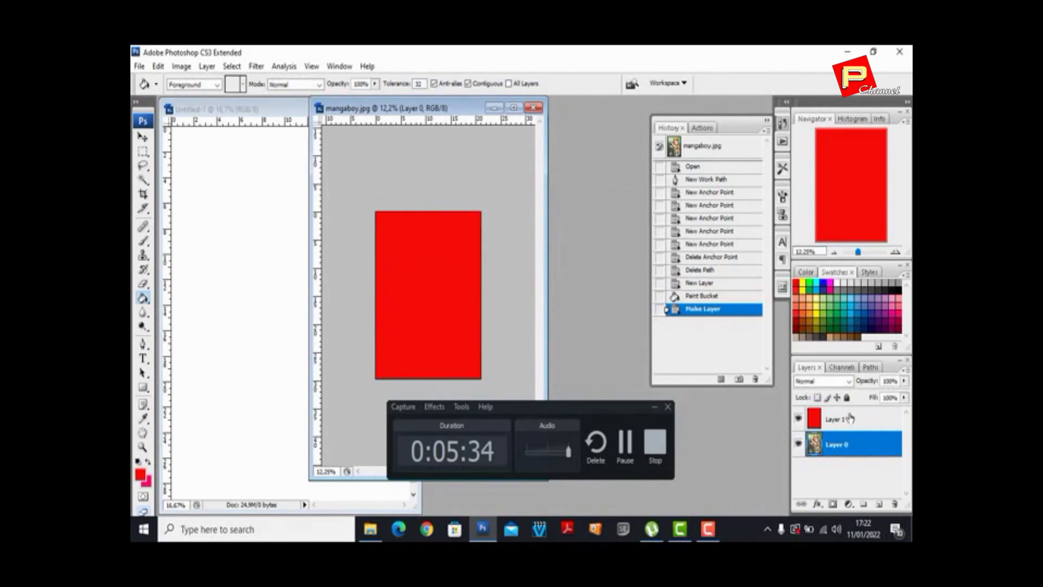
left_click_drag(851, 418, 857, 445)
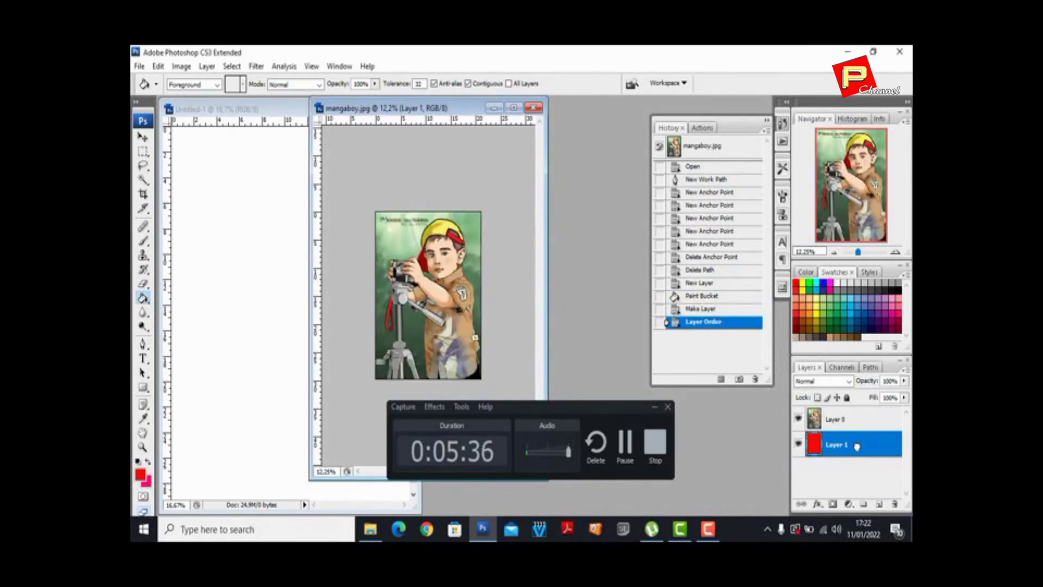
Hide Layer 0 and show it again, and shift its picture slightly downward on the canvas with the Move tool.
left_click(841, 419)
left_click(799, 418)
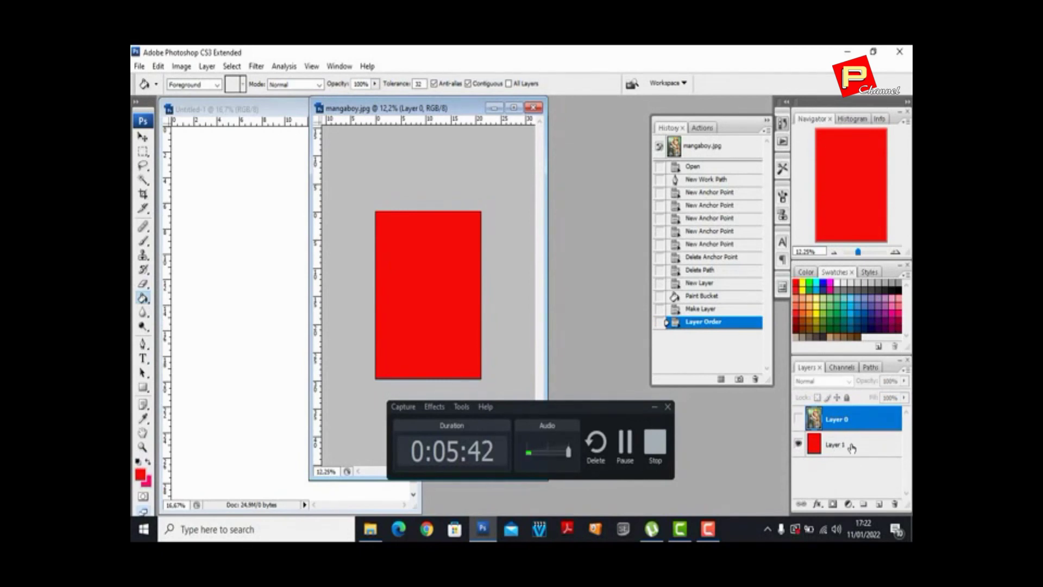
left_click(798, 419)
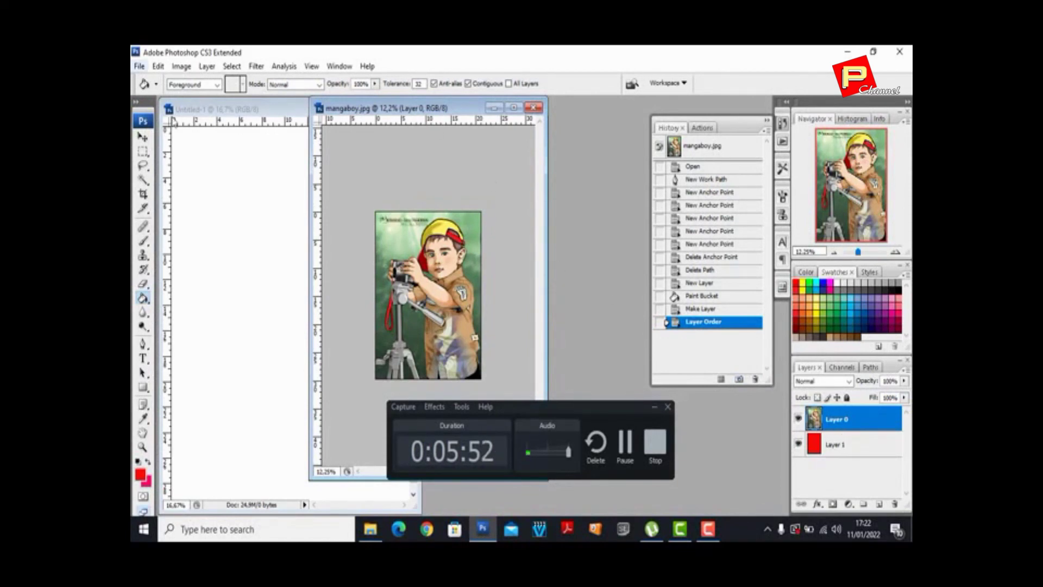
left_click(143, 136)
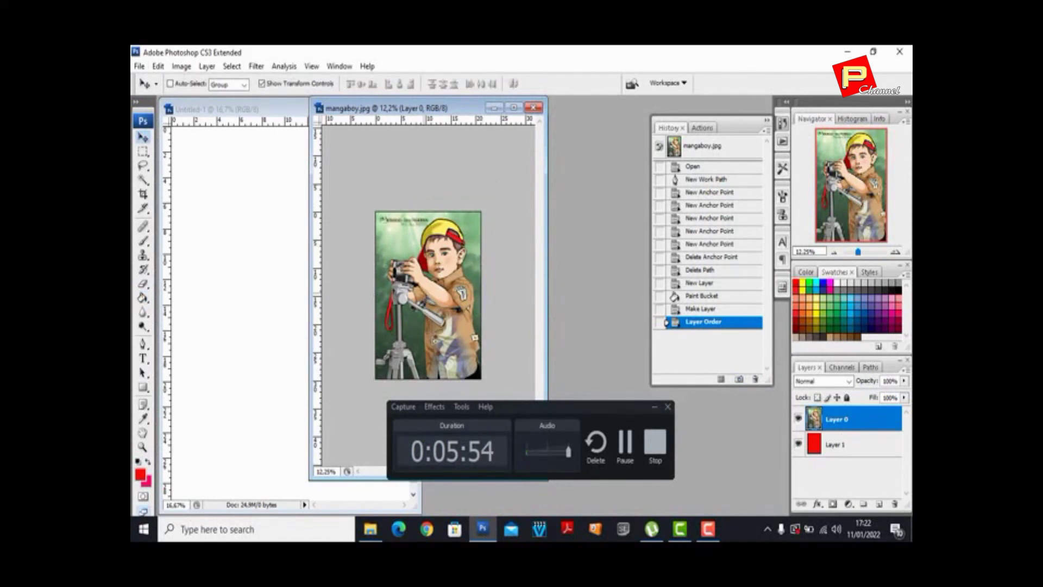
left_click_drag(432, 293, 456, 330)
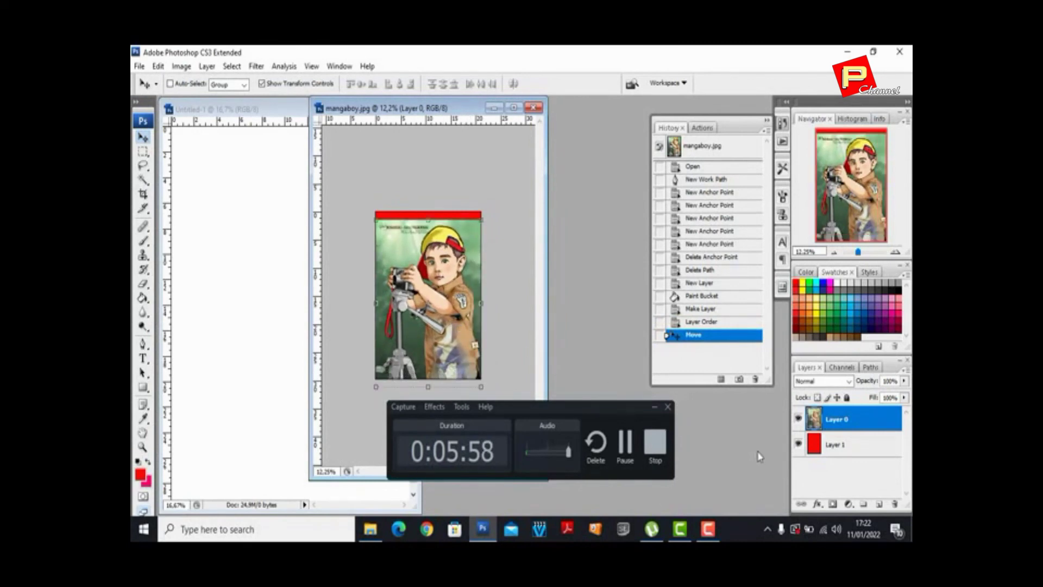